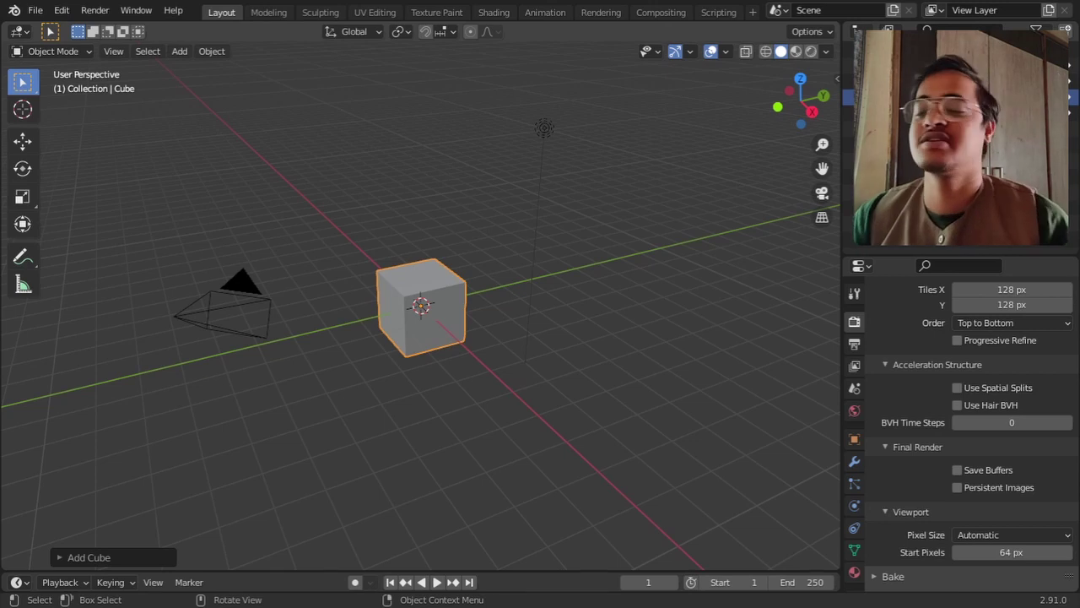
Delete the default cube from the scene
left_click(66, 305)
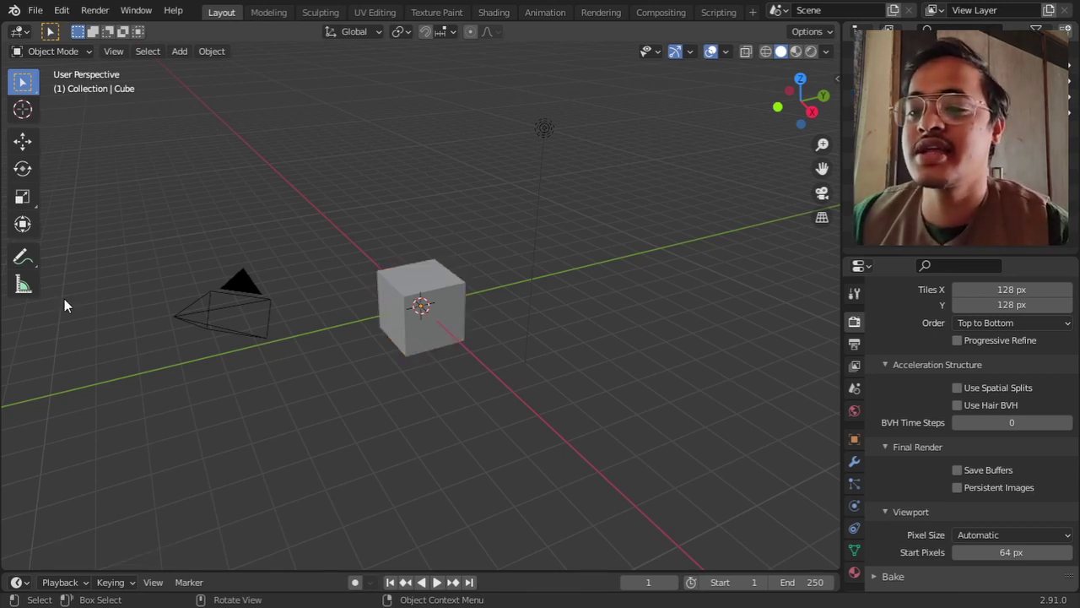
left_click(419, 306)
key("Delete")
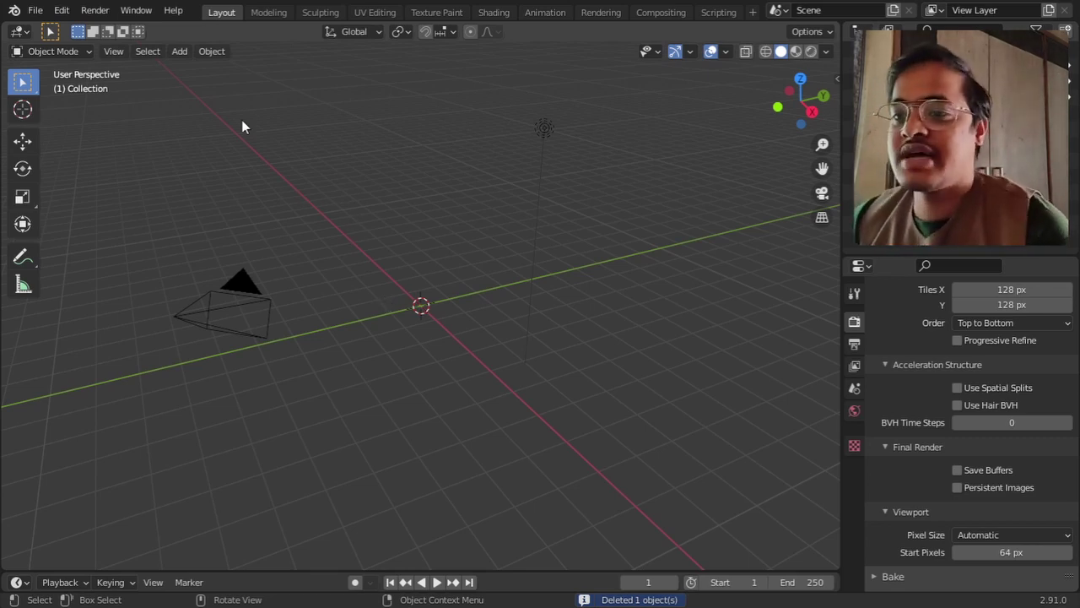
left_click(182, 55)
mouse_move(214, 149)
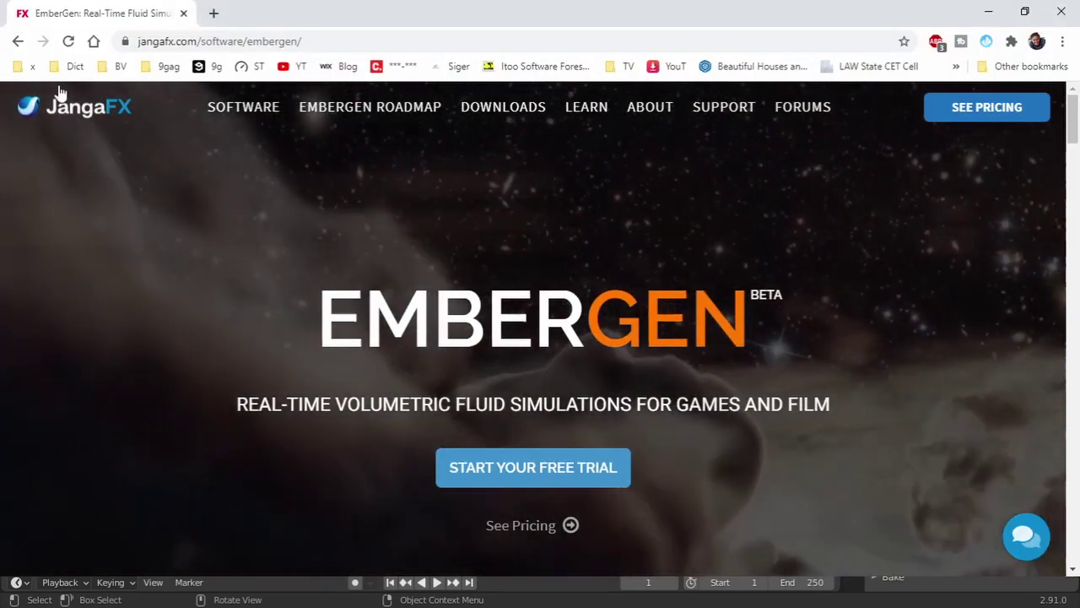
Switch to Chrome and open the Free VDB Examples download page on the JangaFX EmberGen site
left_click(18, 40)
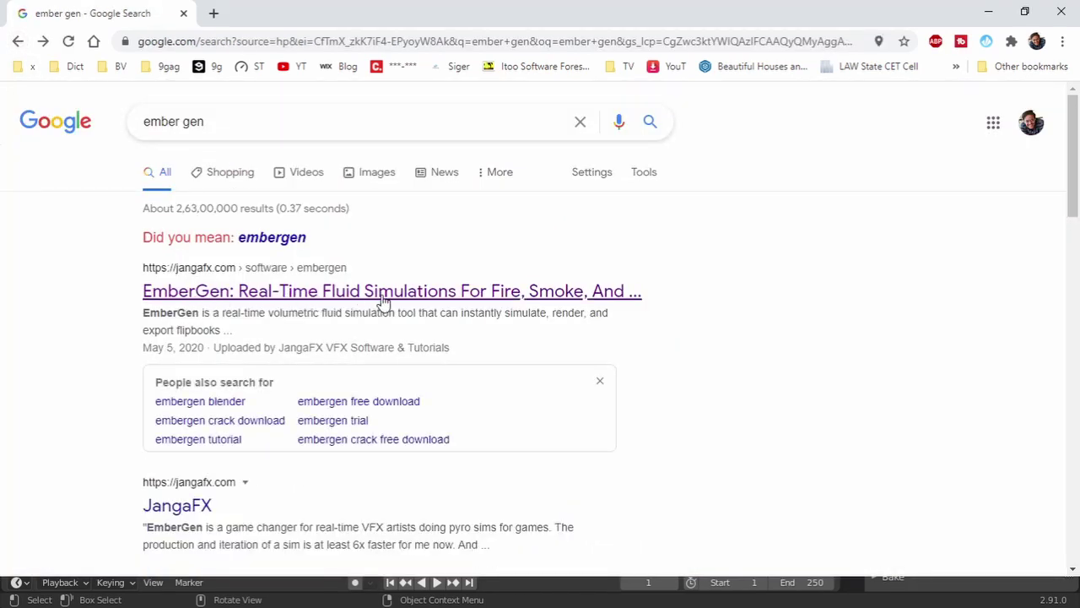
left_click(43, 41)
mouse_move(504, 111)
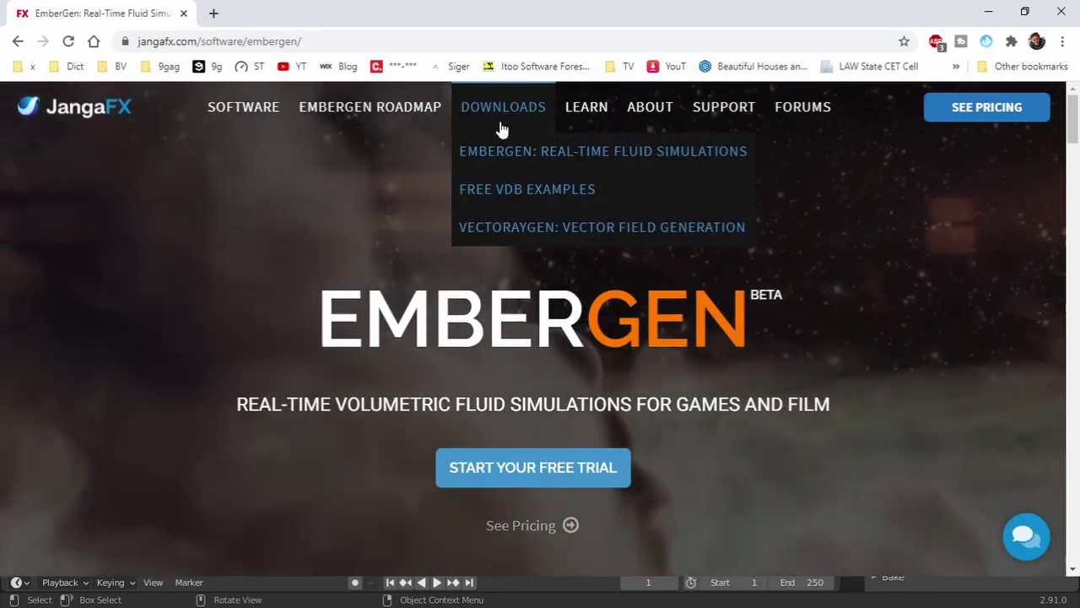
left_click(588, 194)
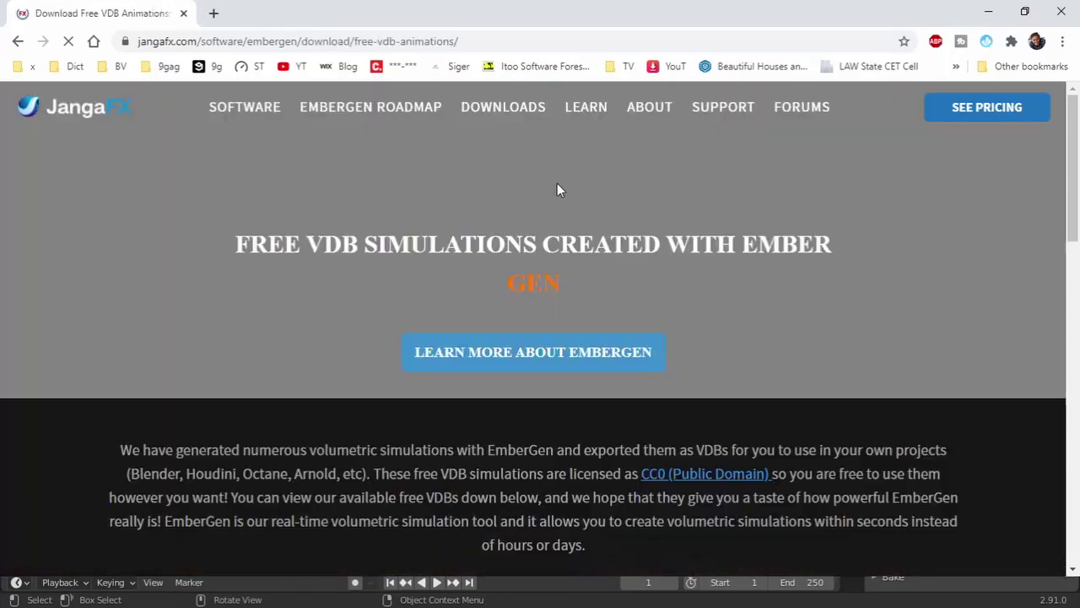
Examine the free VDB simulations offered for download, with their file sizes and frame counts
scroll(245, 315, "down", 5)
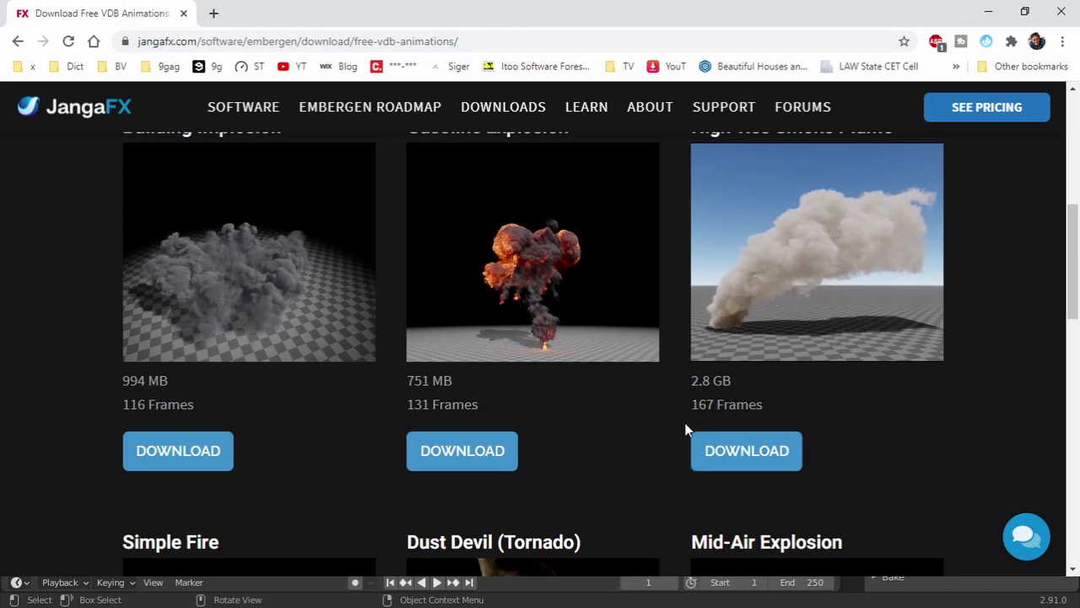
scroll(677, 418, "up", 1)
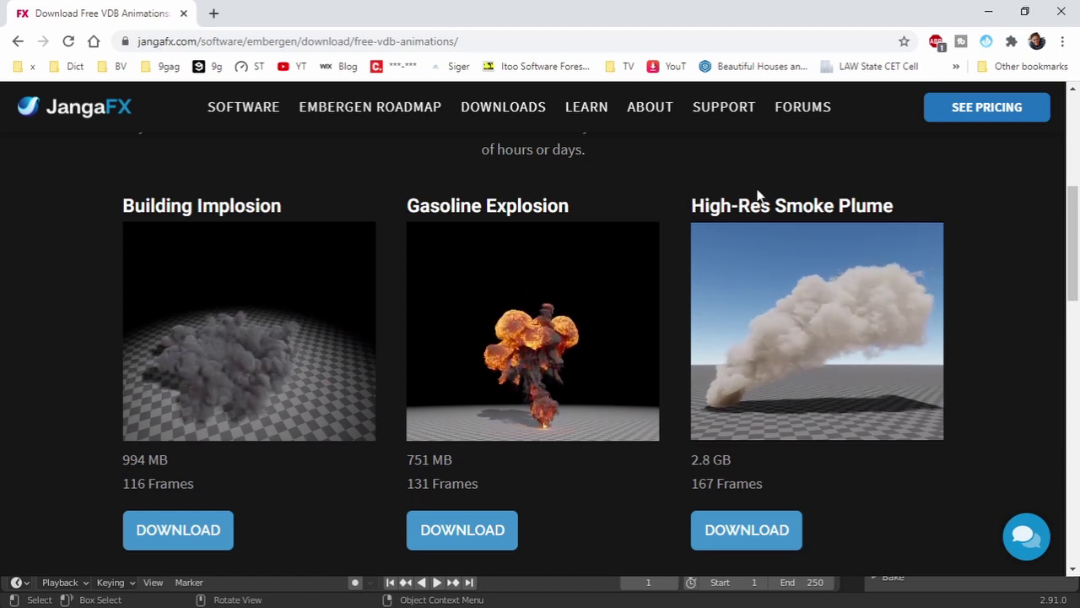
scroll(985, 281, "down", 1)
scroll(986, 279, "down", 5)
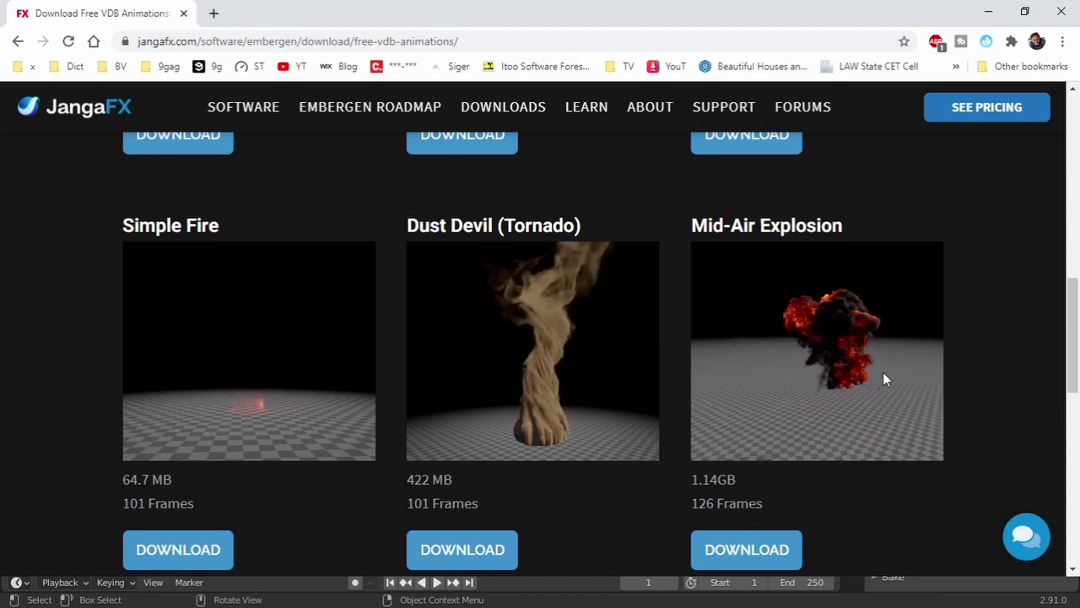
scroll(977, 338, "down", 2)
scroll(969, 338, "up", 6)
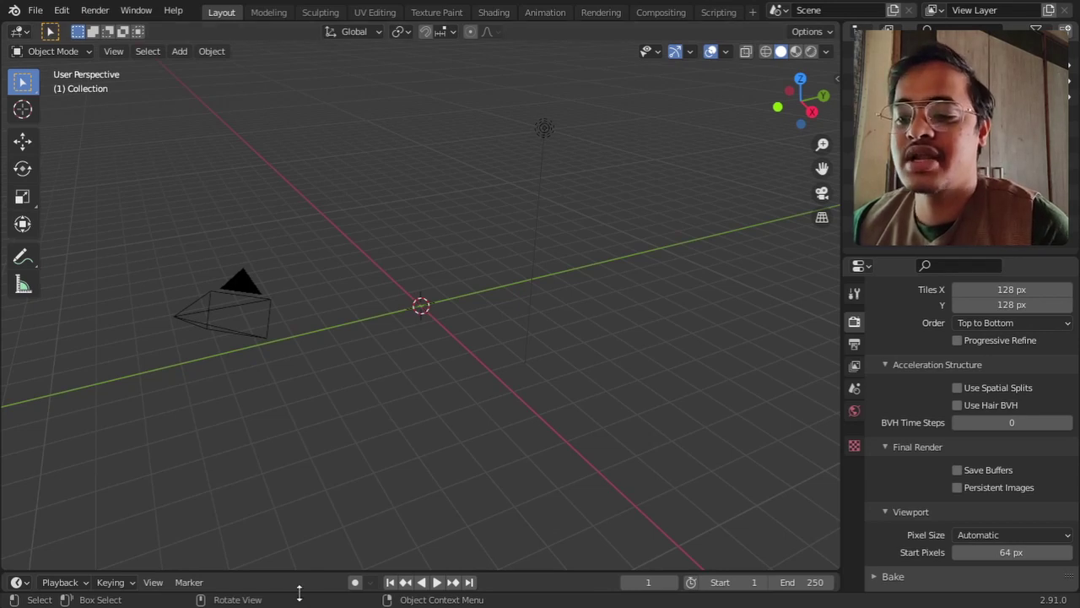
Switch back to Blender and import the embergen_gasoline_explosion_a_0 OpenVDB volume sequence
left_click(173, 49)
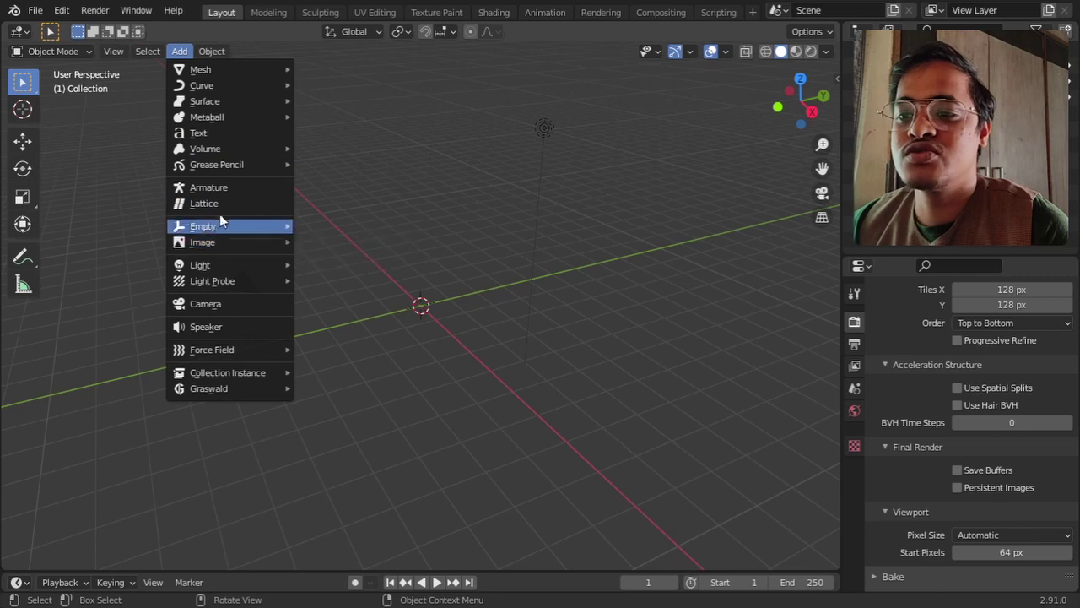
mouse_move(237, 154)
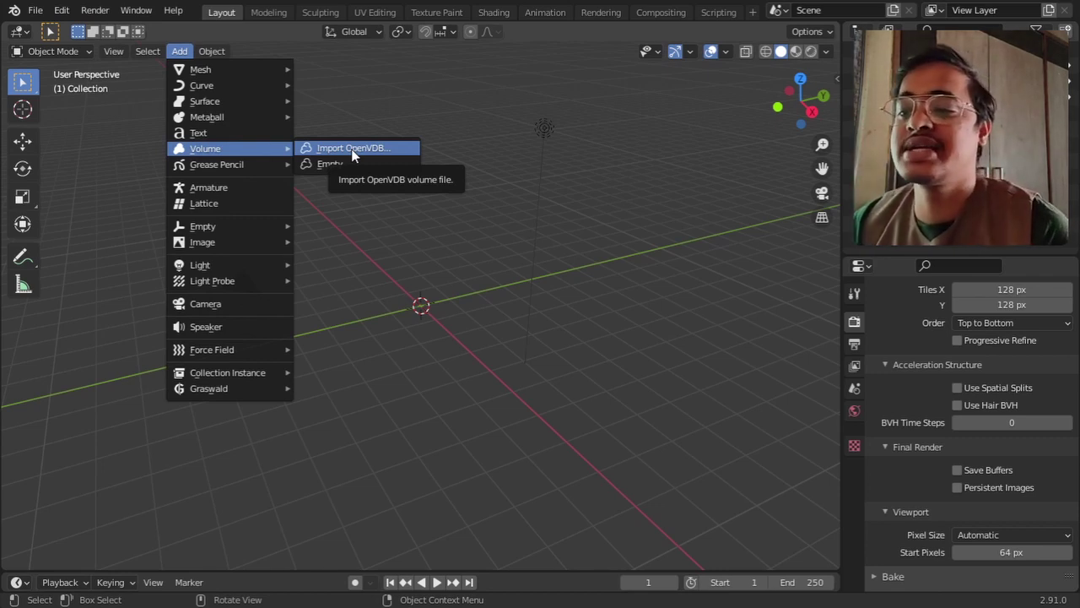
key("Escape")
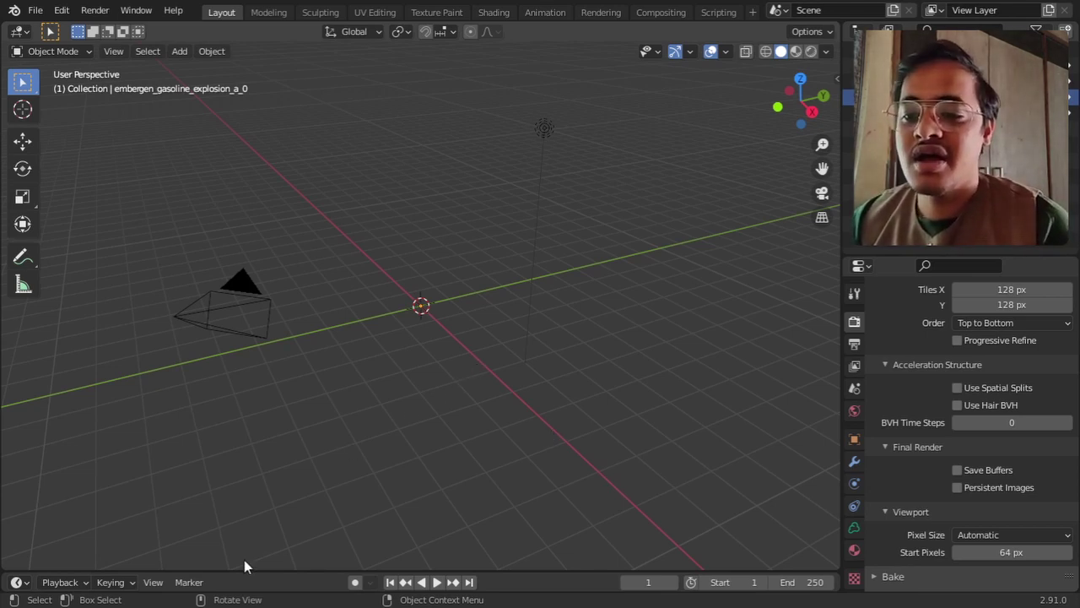
Enlarge the timeline and play the explosion animation up to frame 45
left_click_drag(294, 571, 294, 517)
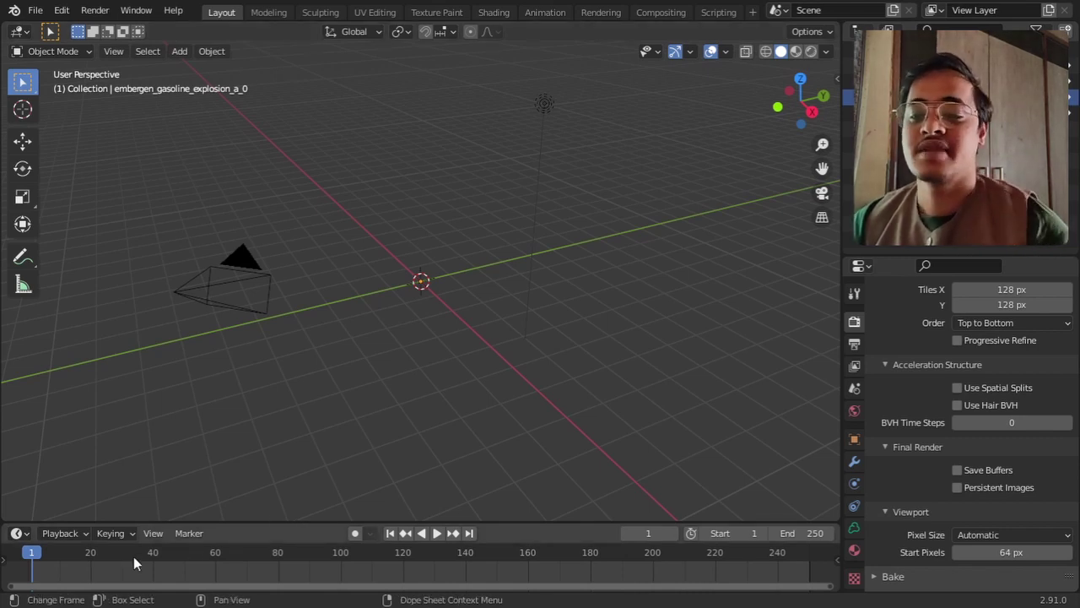
key("space")
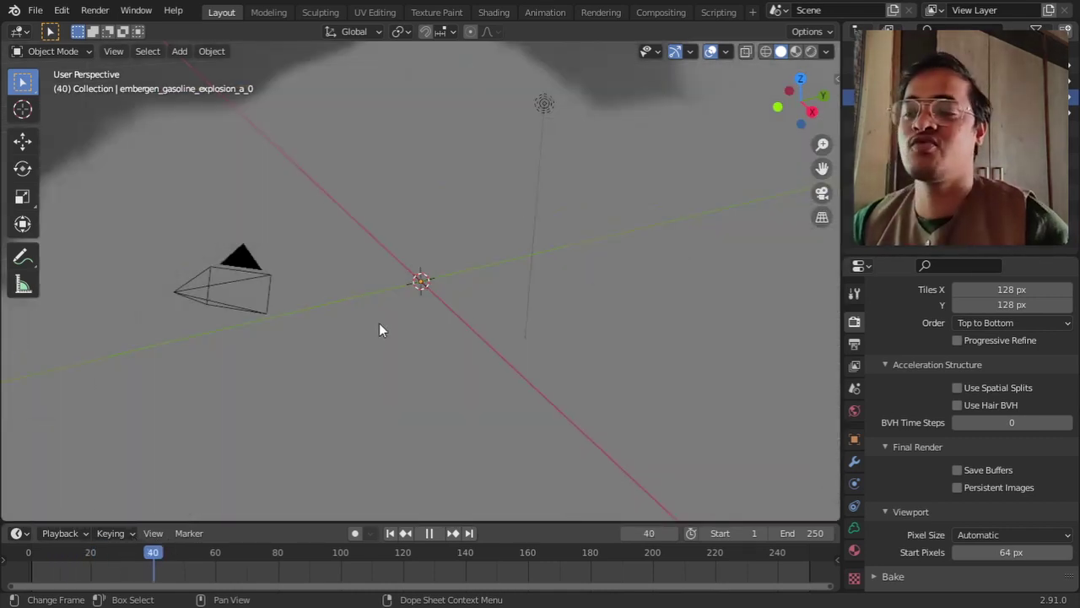
key("space")
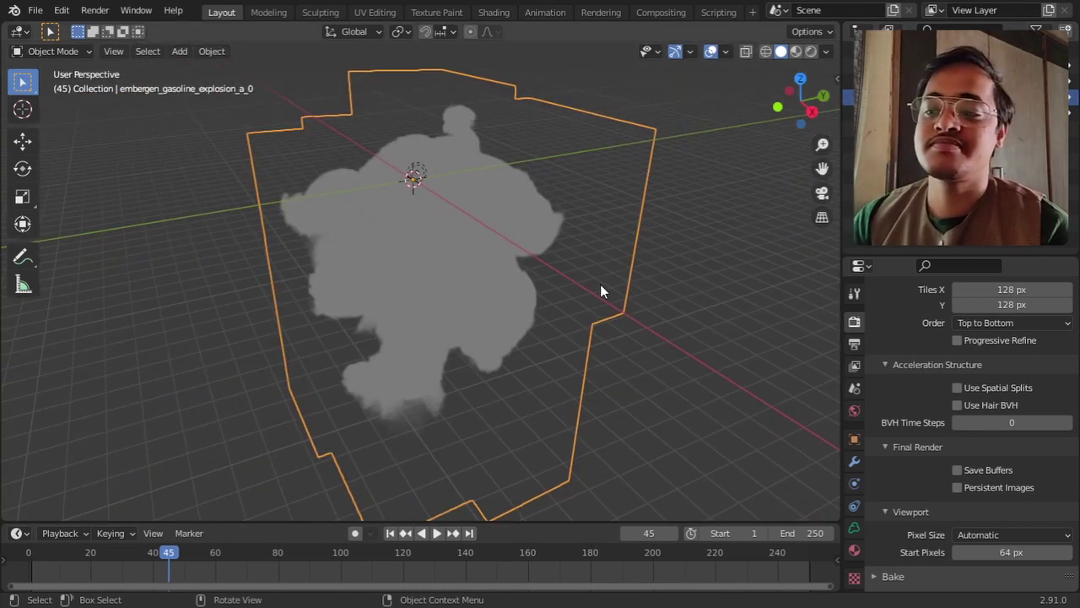
Raise the explosion volume along the global Z axis until its base sits near the world origin
middle_click_drag(576, 291, 519, 288)
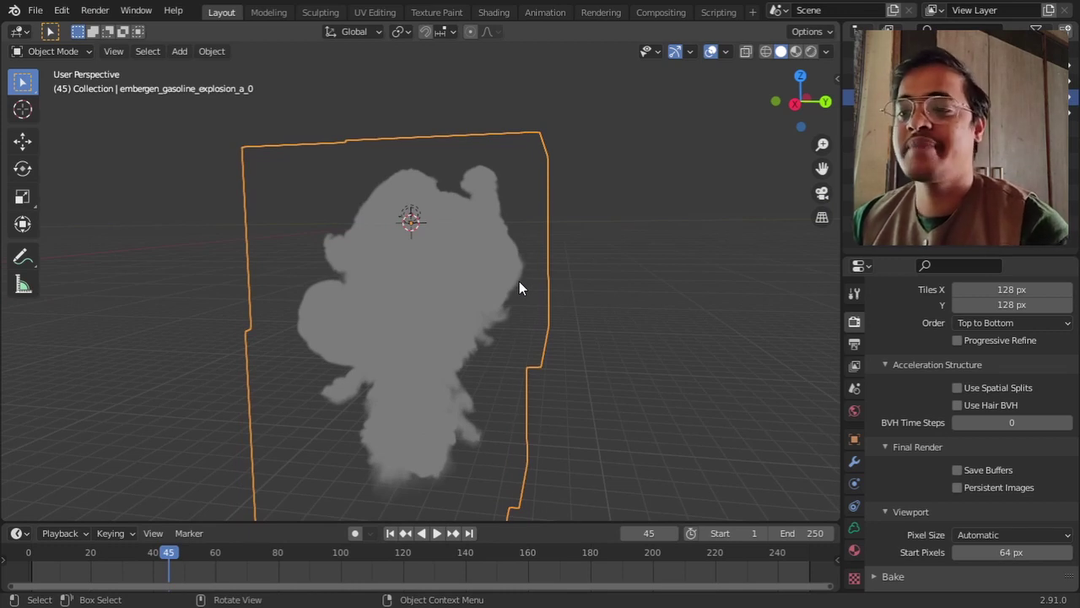
key("g")
key("z")
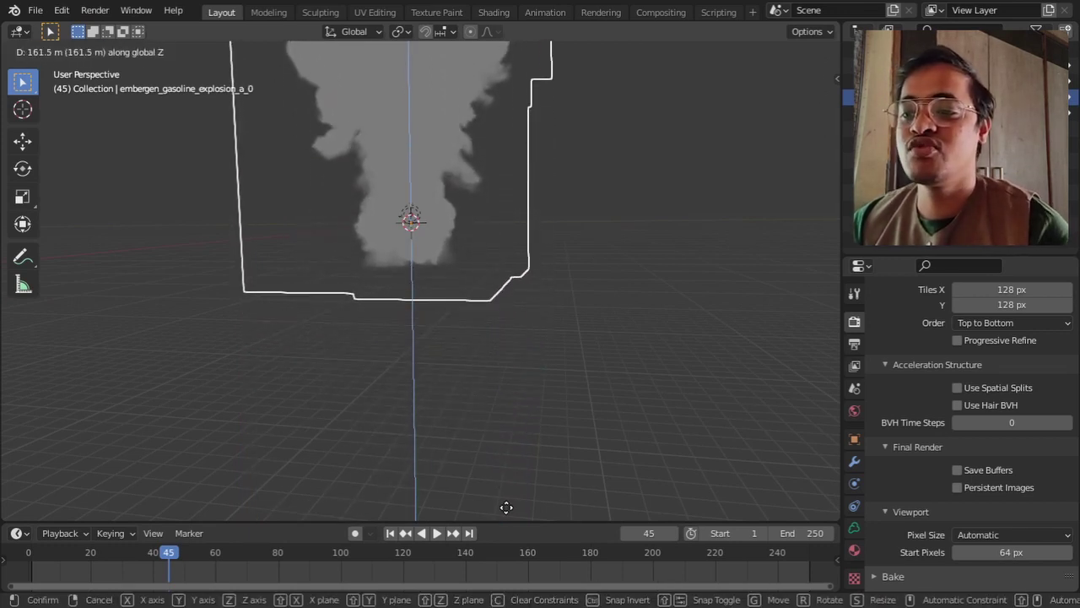
left_click(512, 454)
middle_click_drag(577, 446, 571, 110)
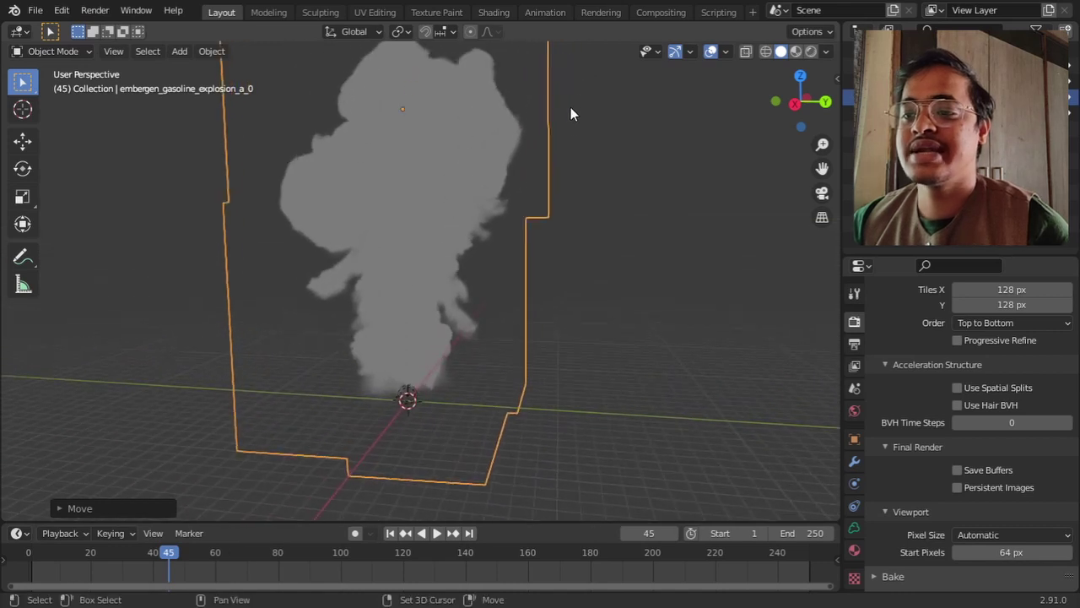
Scale the explosion volume down to a small fraction of its size and lower it along Z to the world origin
key("s")
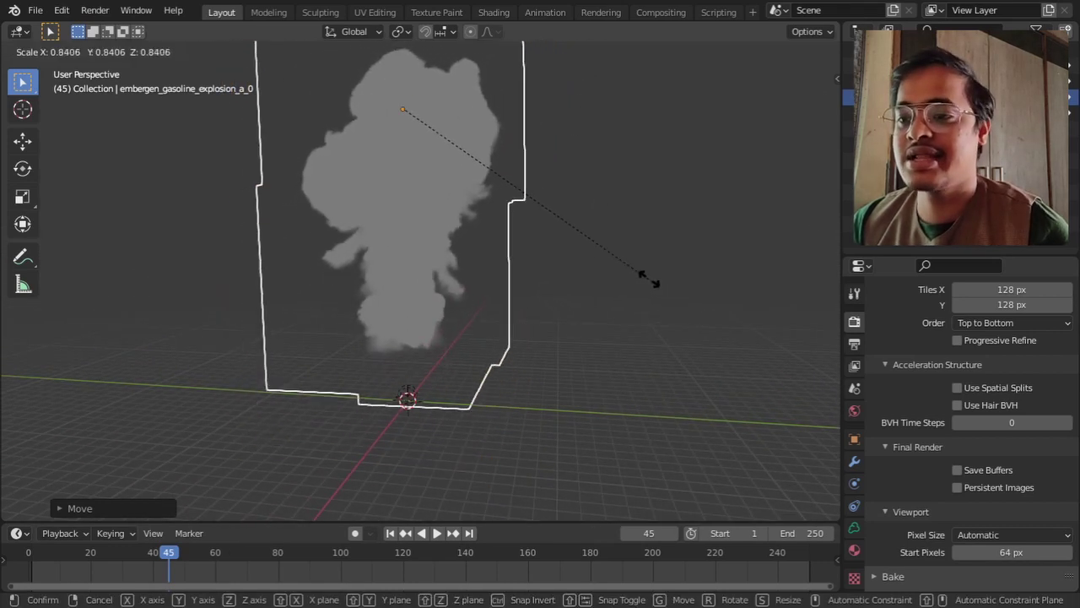
left_click(431, 123)
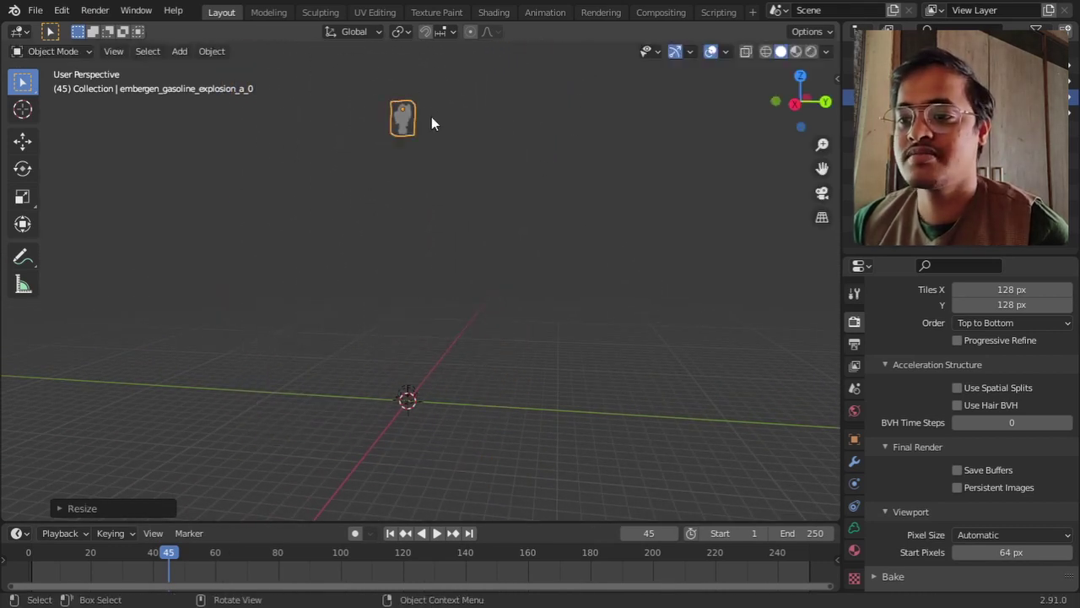
key("g")
key("z")
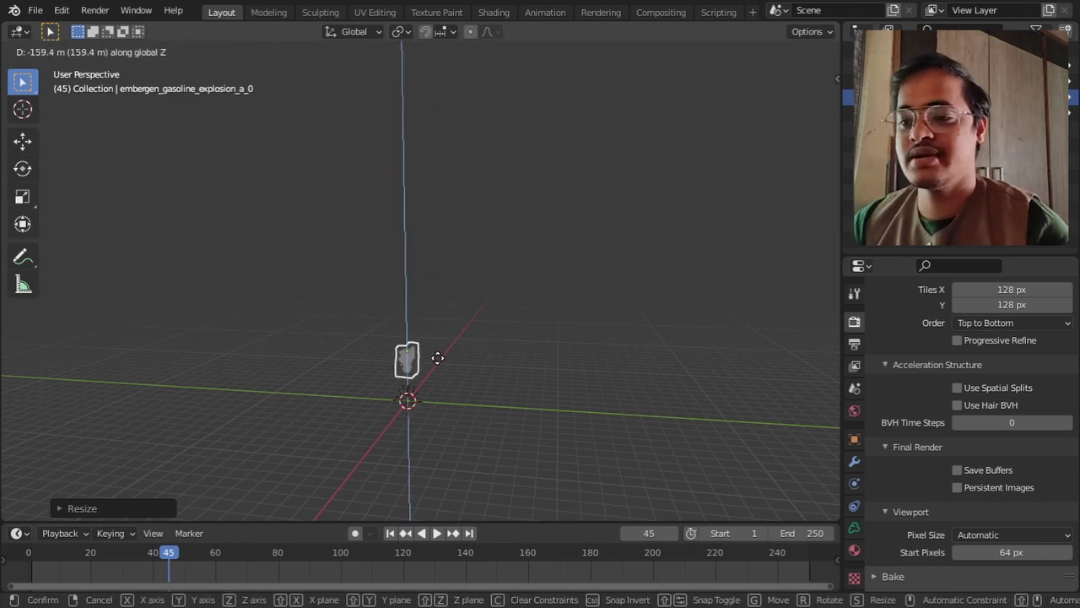
left_click(447, 373)
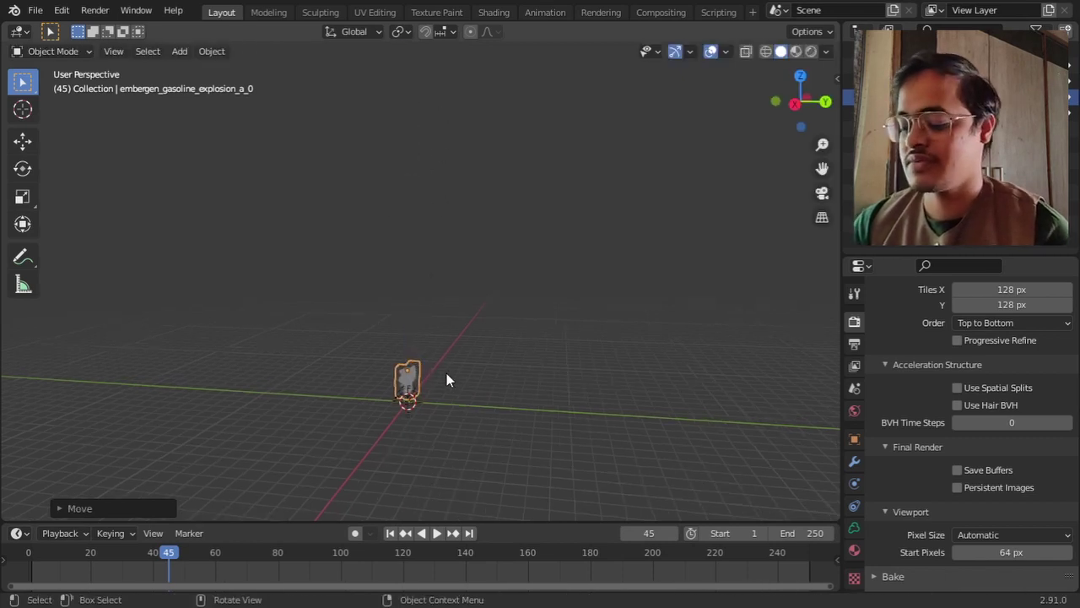
key("KP_Decimal")
middle_click_drag(509, 366, 378, 354)
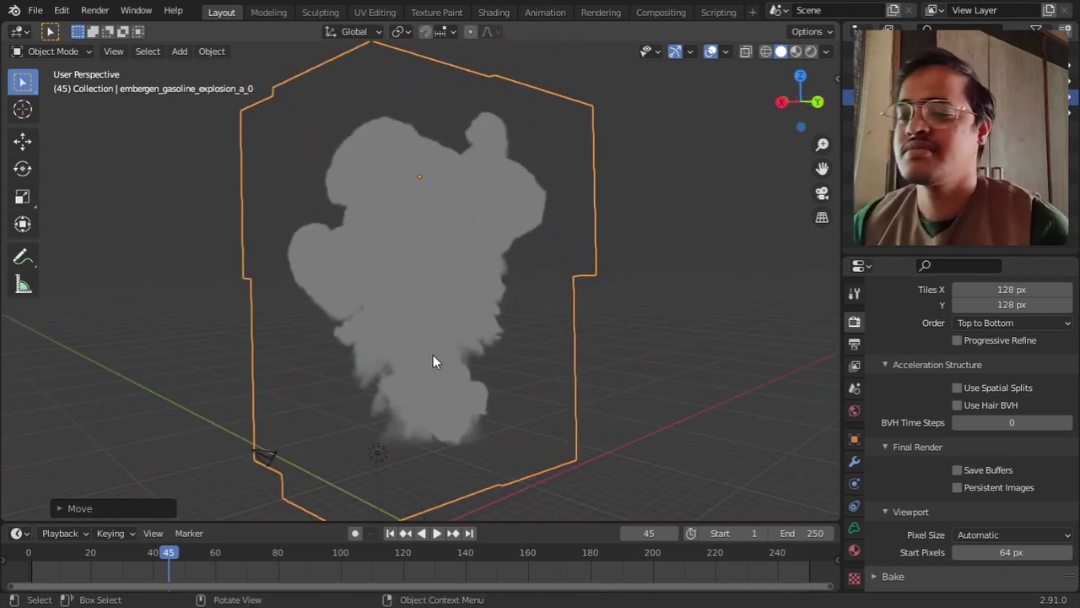
middle_click_drag(432, 361, 532, 383)
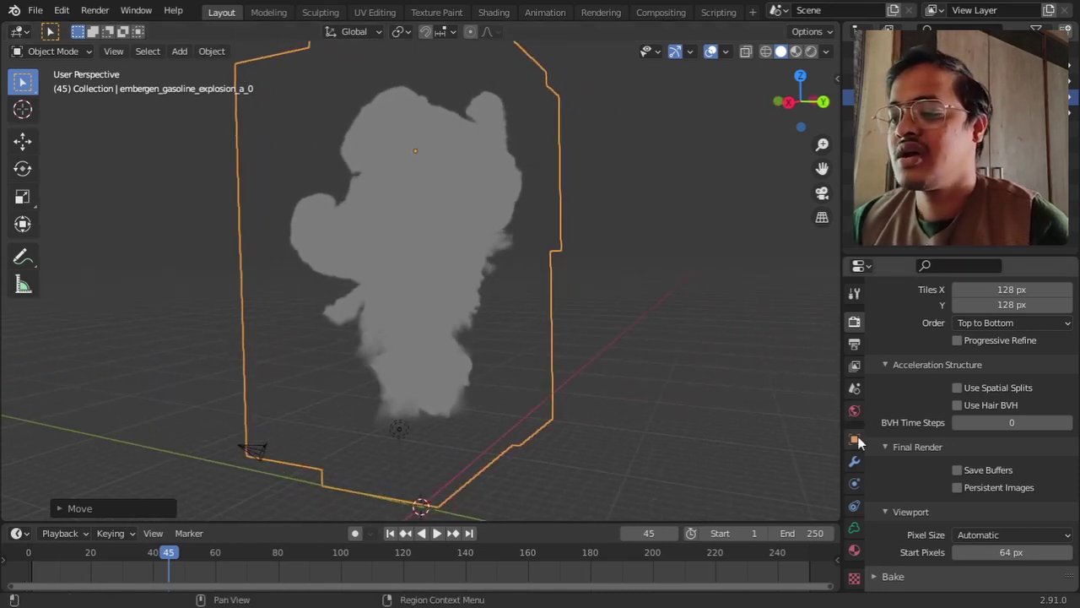
Show the volume's grid and OpenVDB file settings and play the explosion on to frame 139
left_click(853, 529)
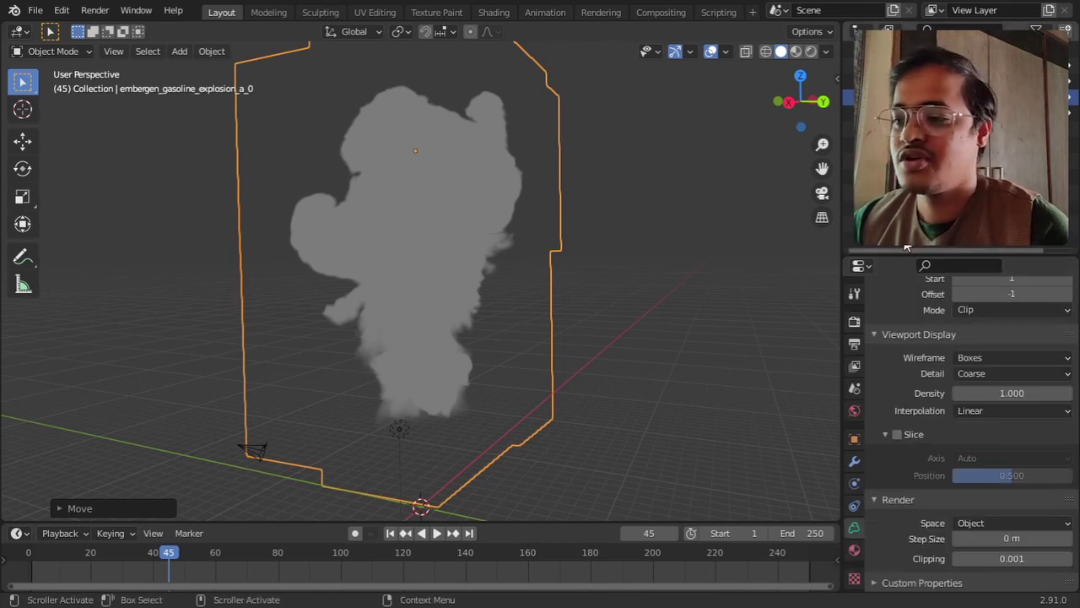
scroll(908, 331, "up", 5)
scroll(908, 331, "up", 3)
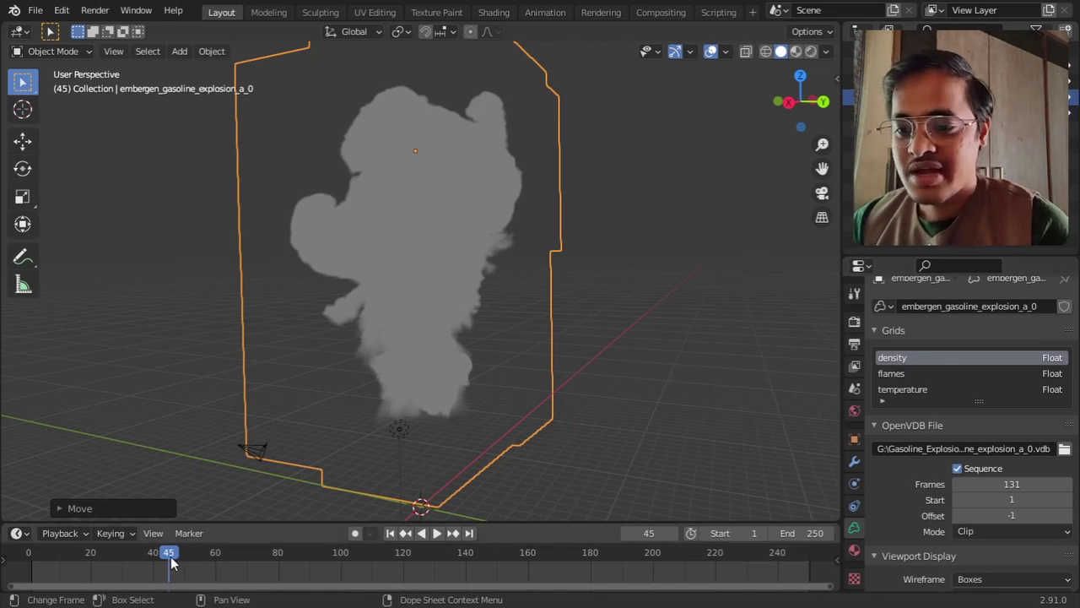
key("space")
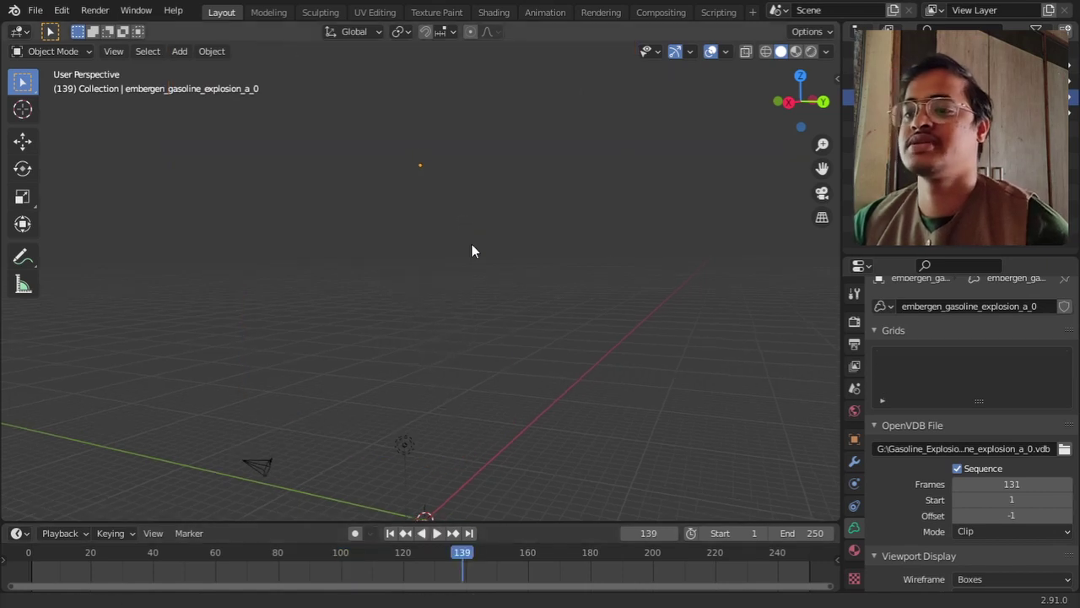
key("space")
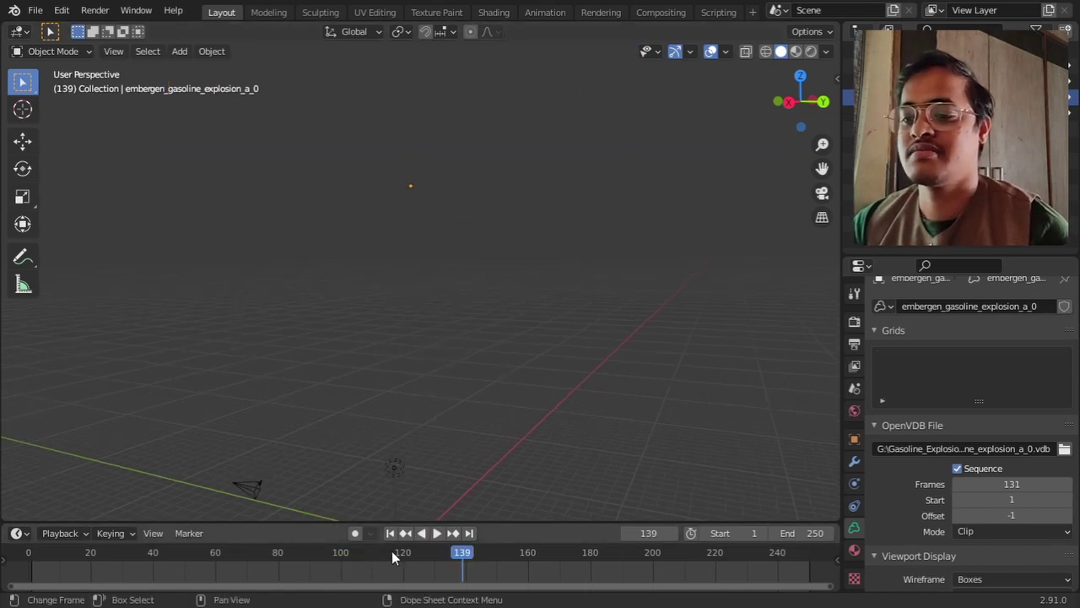
Go to frame 116 and play the explosion in reverse to frame 99
left_click(391, 551)
middle_click_drag(406, 413, 491, 330)
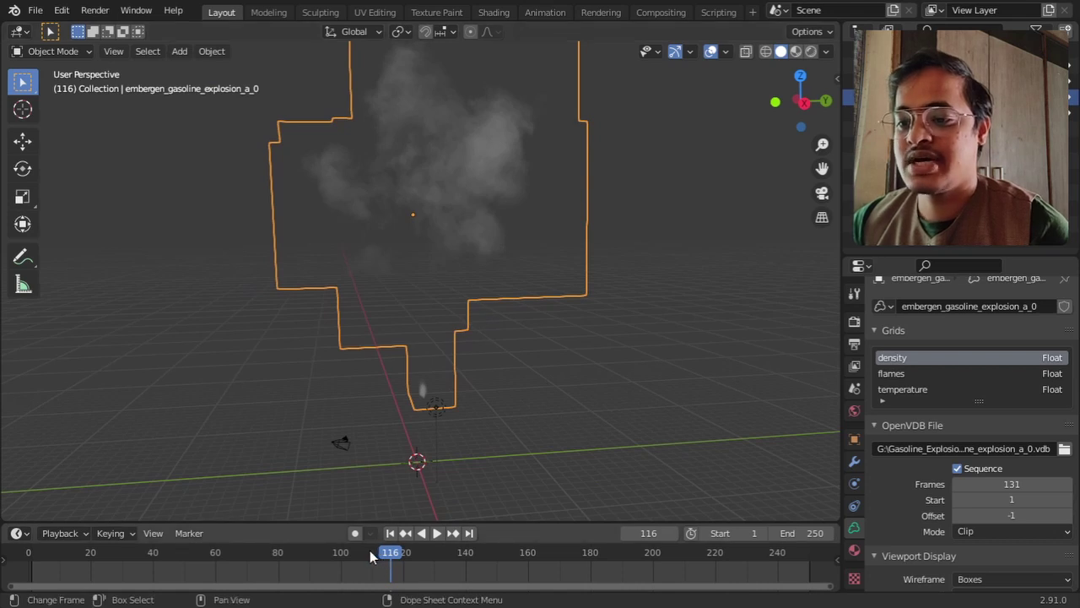
key("shift+ctrl+space")
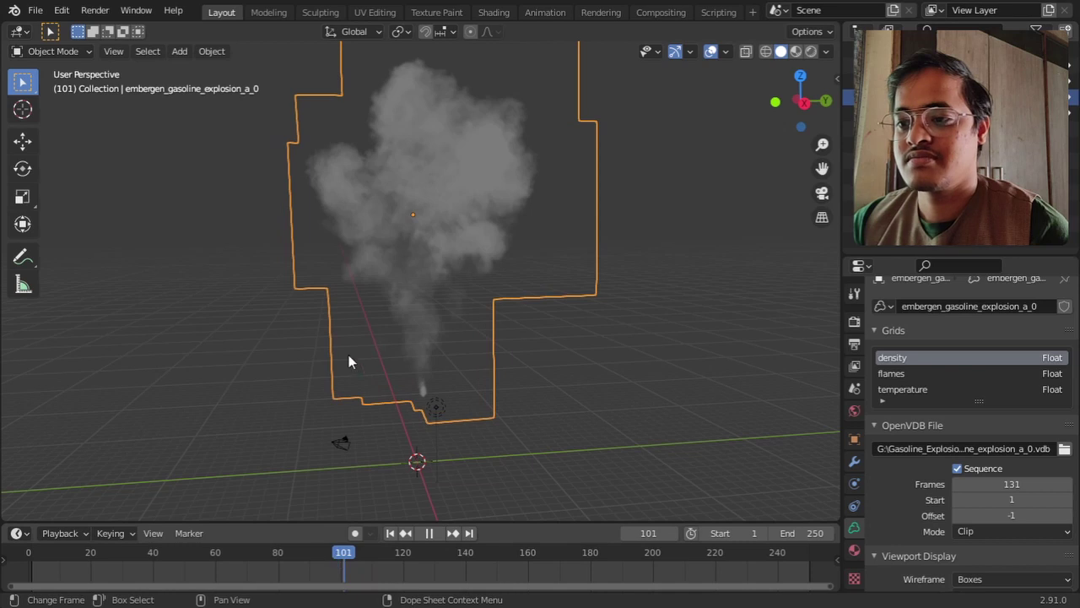
key("space")
middle_click_drag(382, 314, 480, 317)
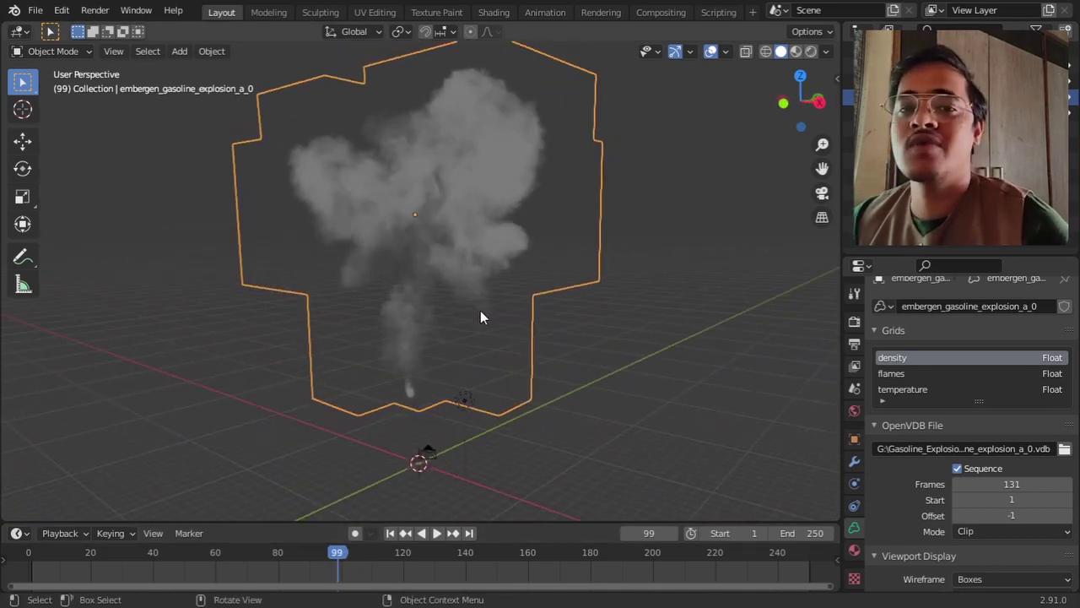
Display the volume's flames grid and then its temperature grid, and move the playhead to frame 92
left_click(900, 373)
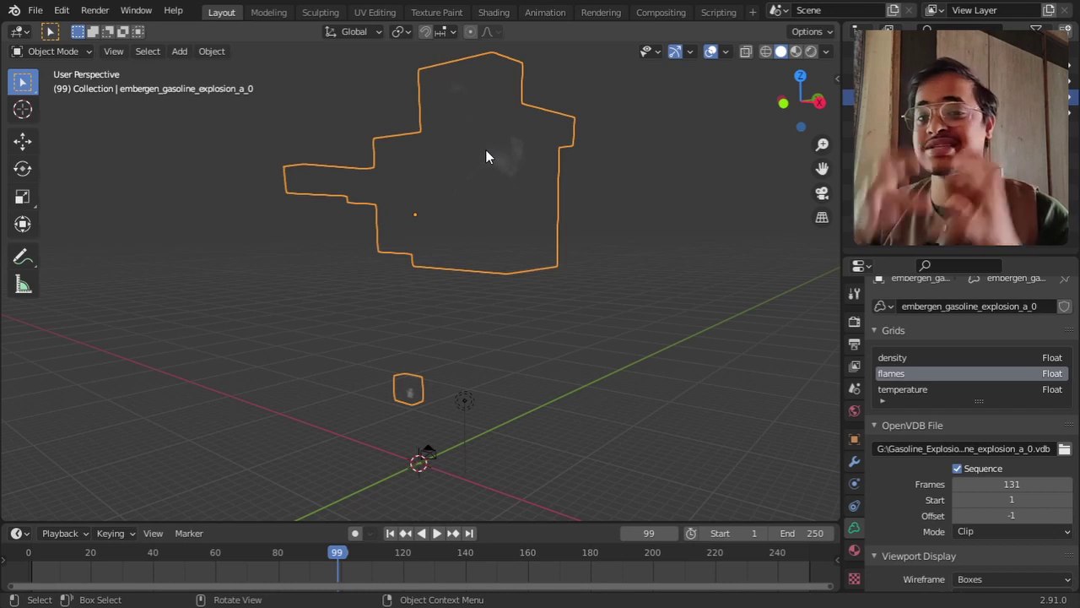
left_click(890, 389)
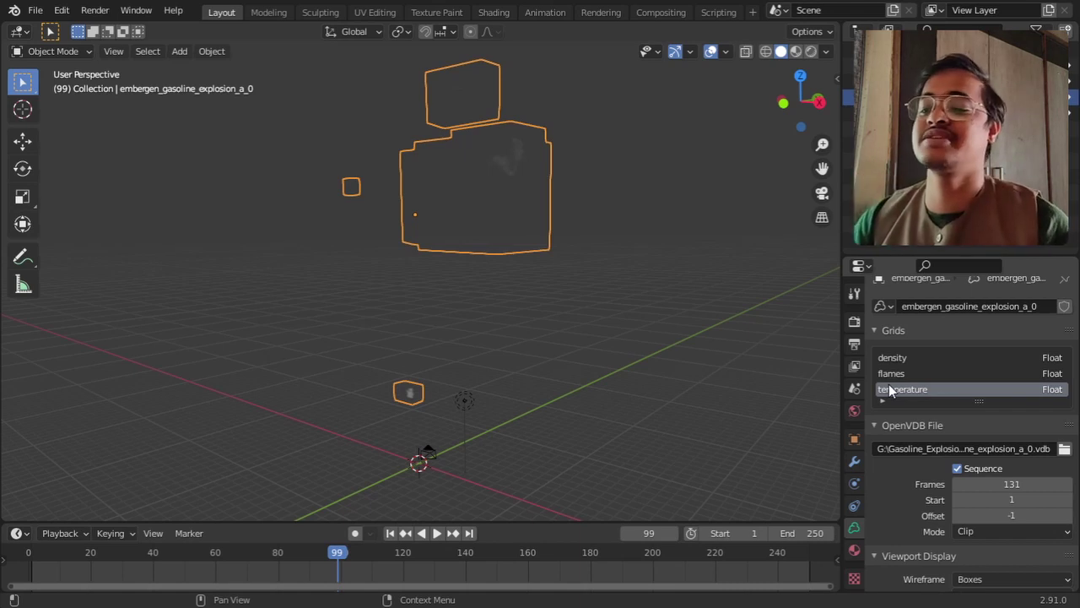
key("space")
left_click(331, 557)
left_click_drag(331, 556, 316, 553)
key("space")
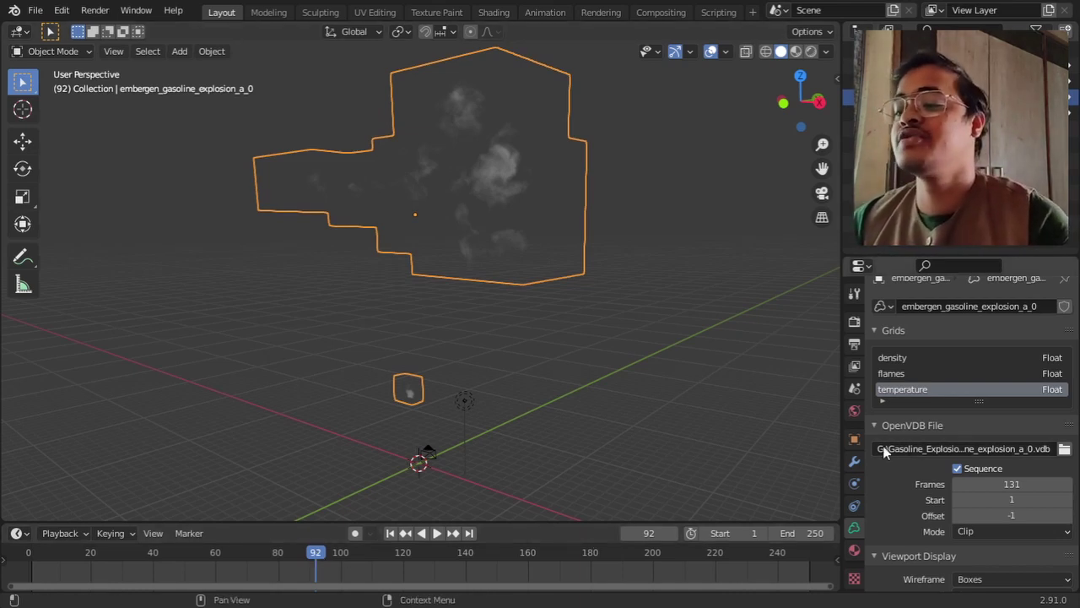
Examine the volume's viewport display settings and the available wireframe detail options
scroll(900, 446, "down", 5)
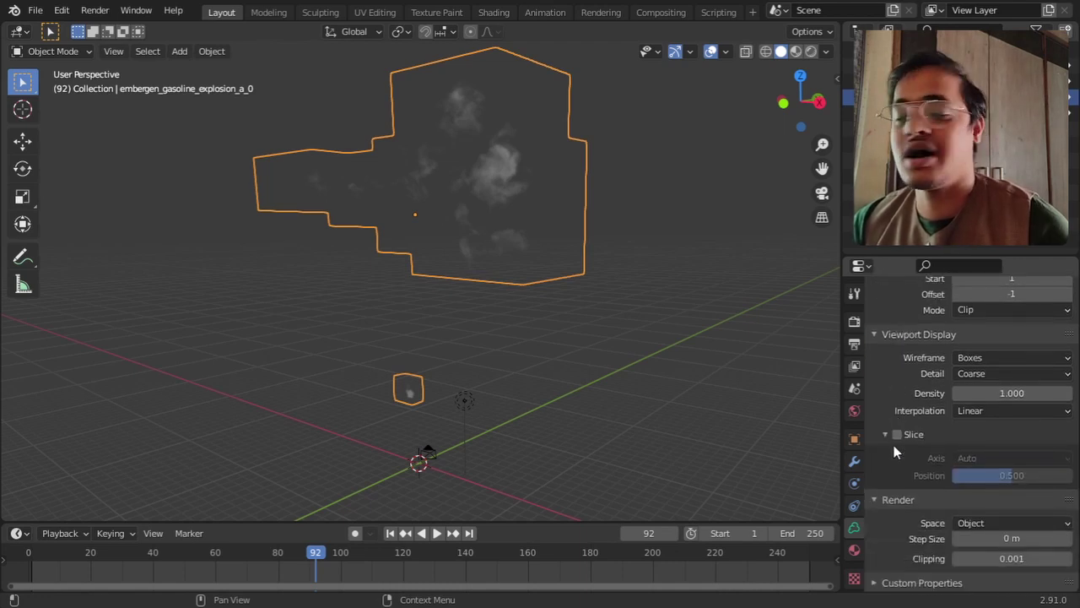
left_click(965, 374)
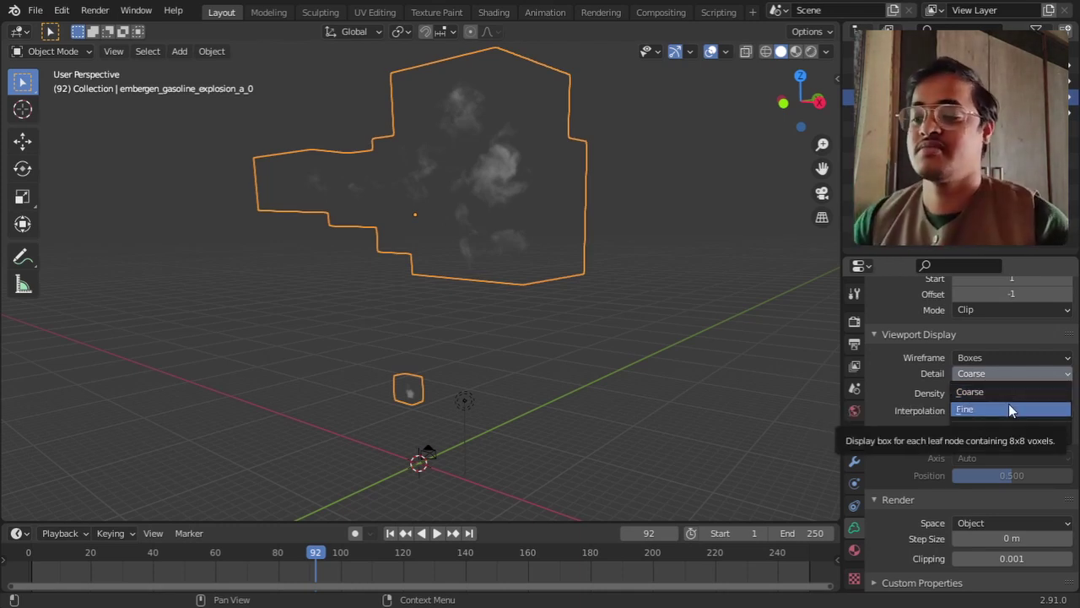
scroll(917, 411, "up", 1)
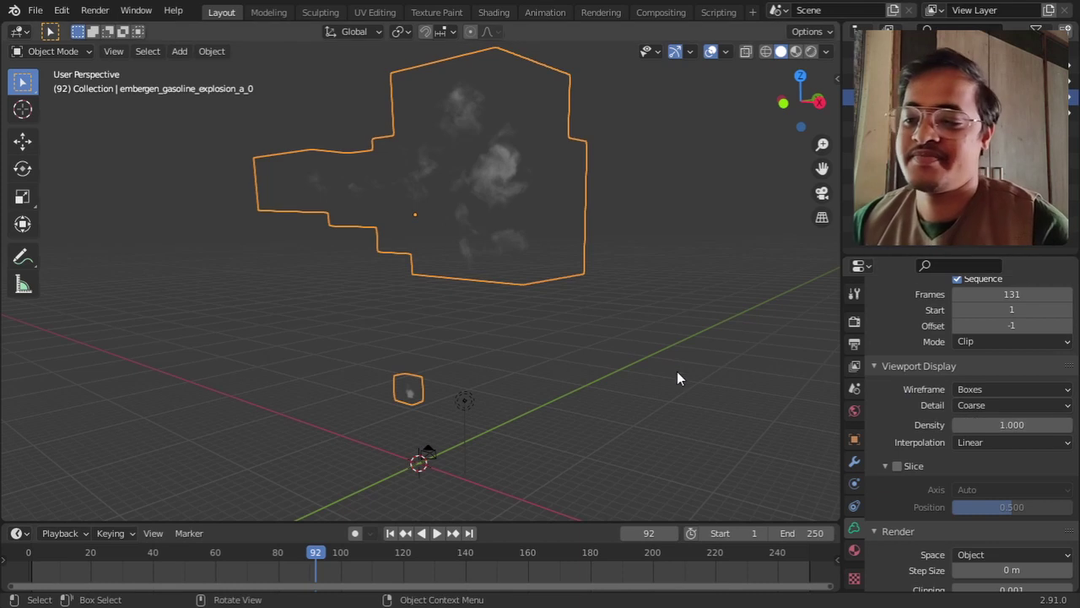
Create a new material for the explosion volume and show its Principled Volume shader settings
left_click(854, 551)
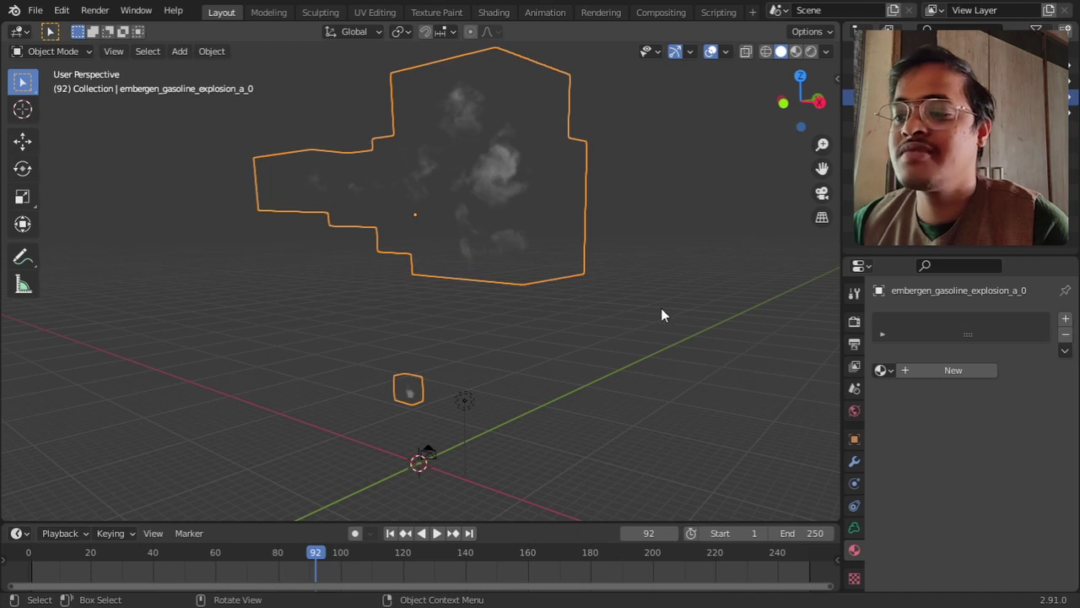
left_click(934, 370)
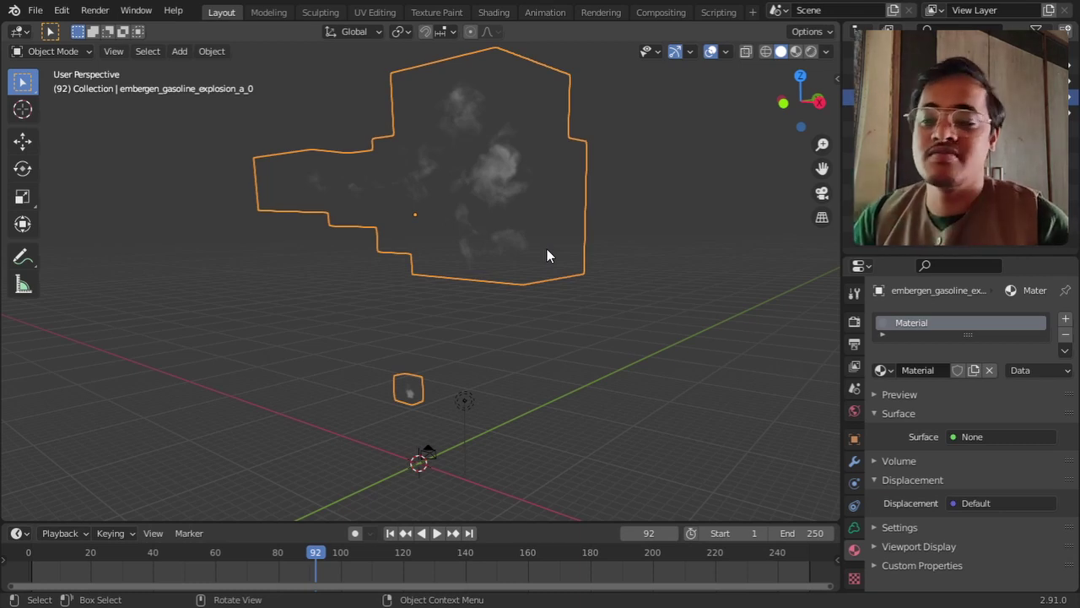
left_click(894, 460)
scroll(897, 457, "down", 5)
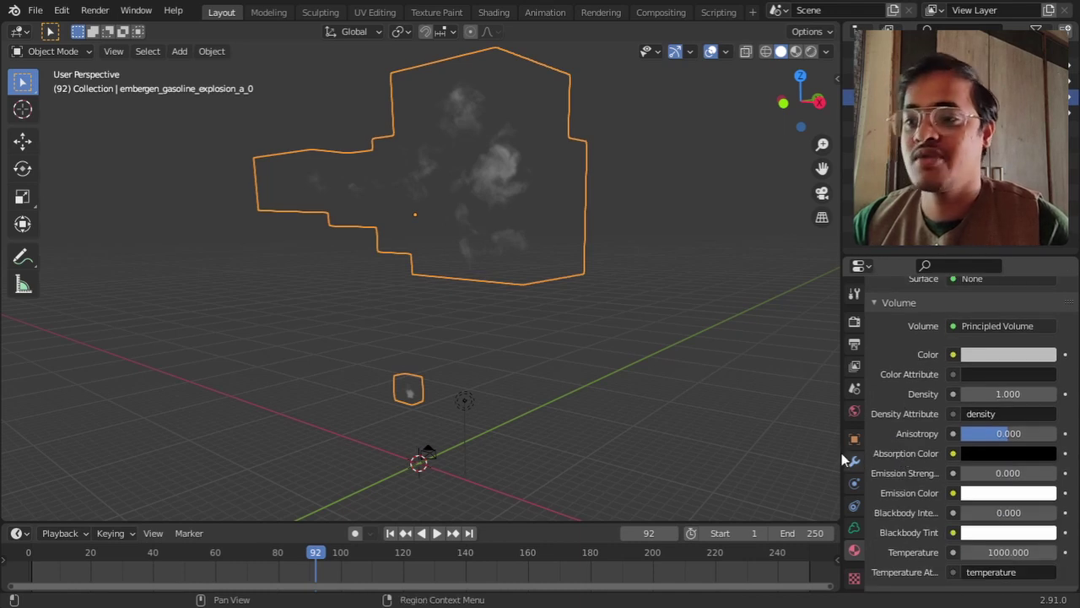
Examine the Principled Volume node's colour, density, emission, blackbody and temperature inputs in the Shading workspace
left_click(494, 13)
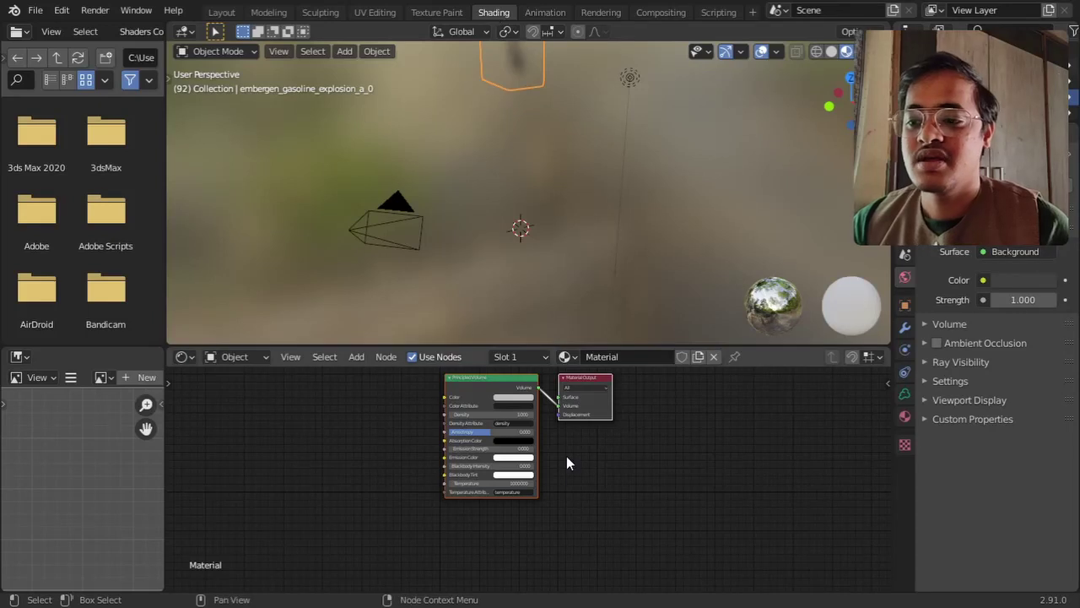
scroll(548, 473, "up", 5)
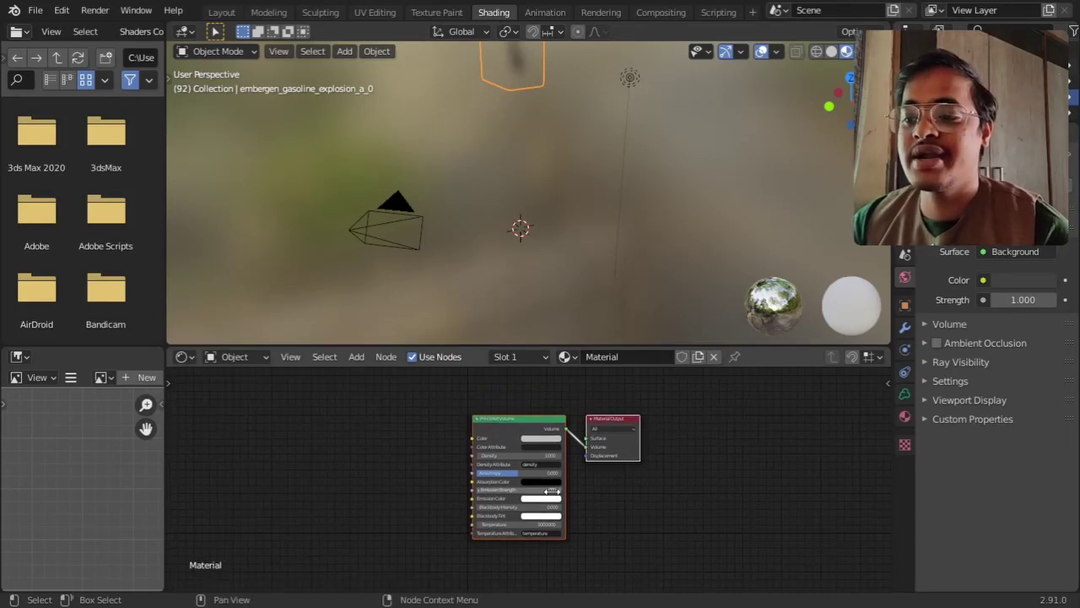
scroll(490, 398, "up", 4)
middle_click_drag(502, 437, 522, 558)
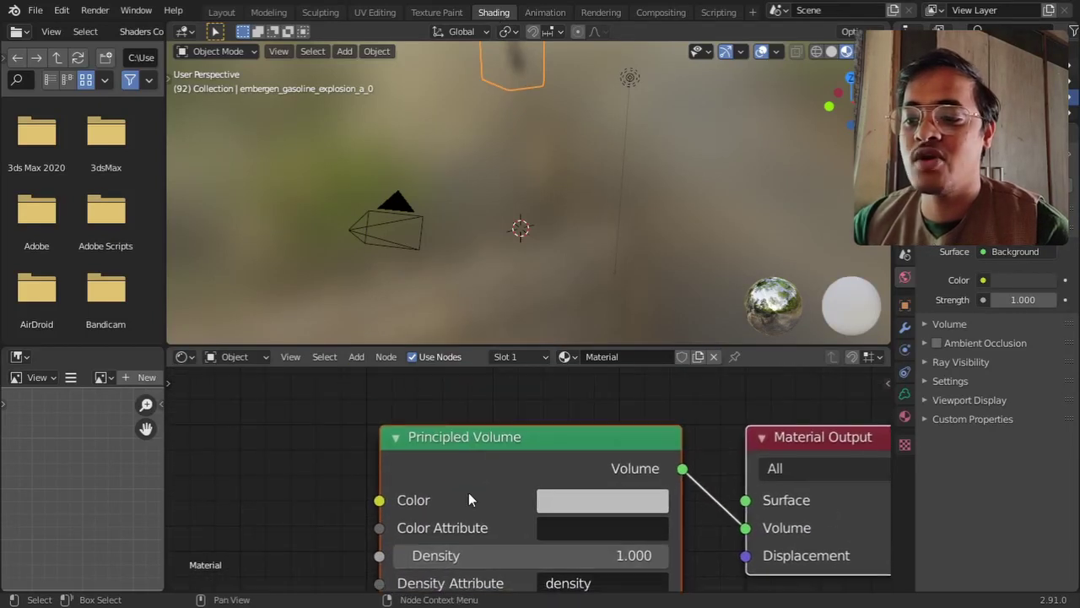
scroll(531, 498, "down", 2)
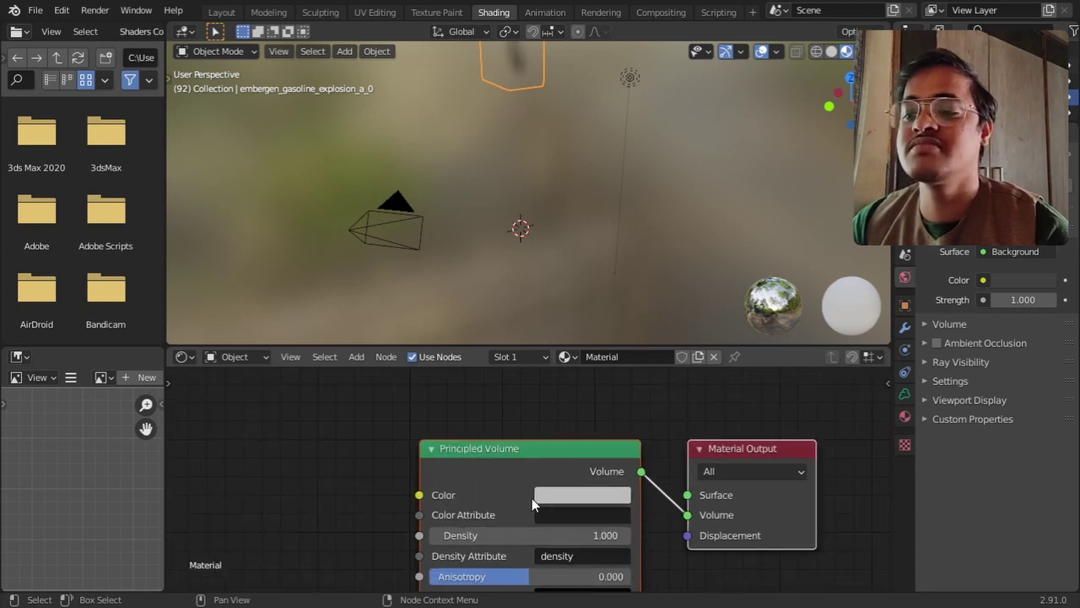
middle_click_drag(501, 463, 447, 405)
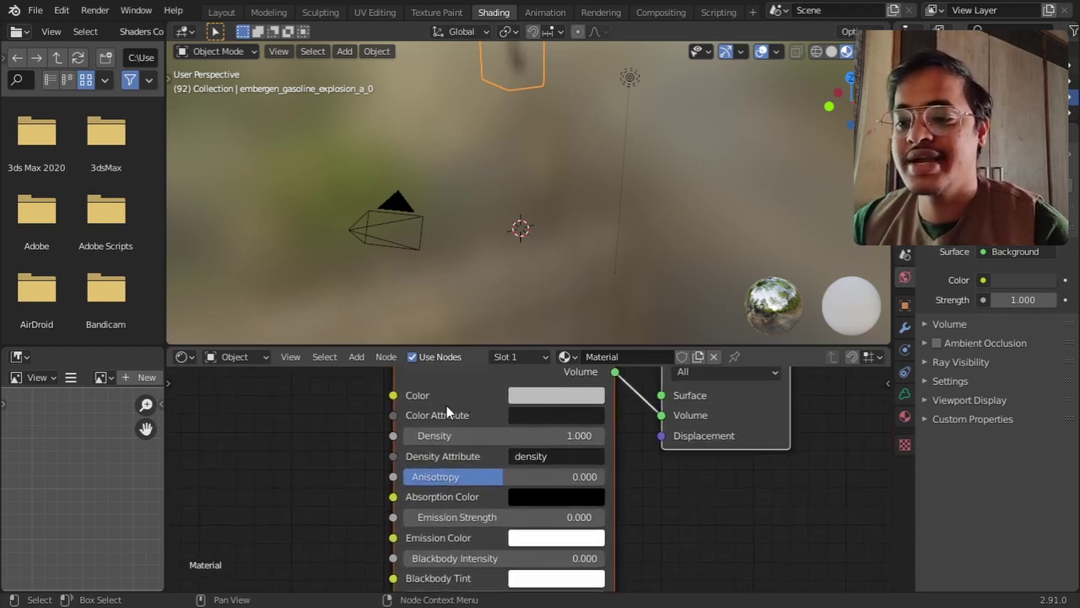
scroll(447, 405, "up", 1)
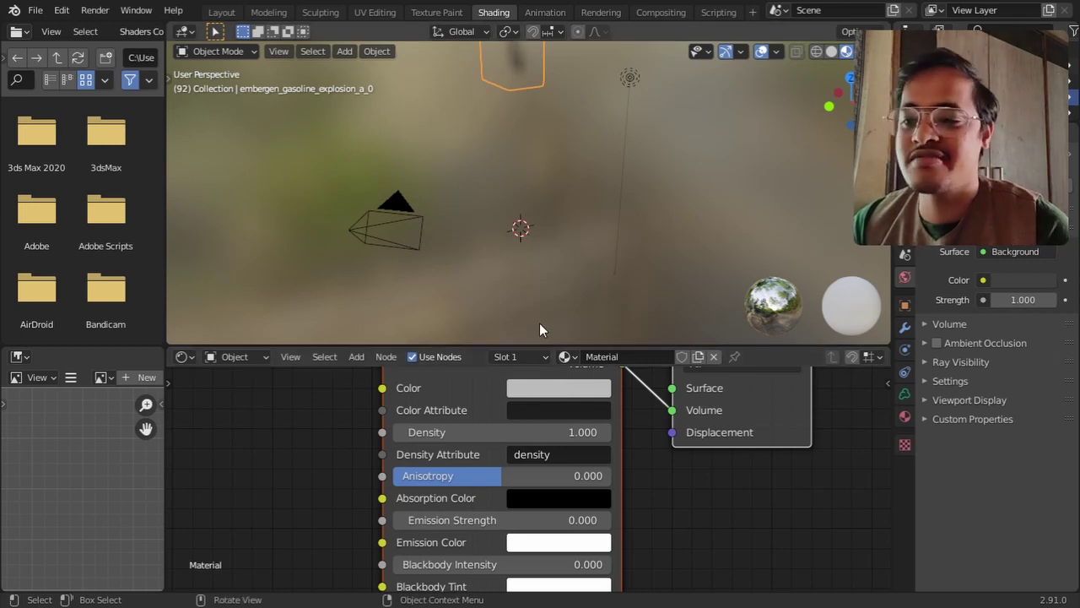
scroll(502, 495, "down", 1)
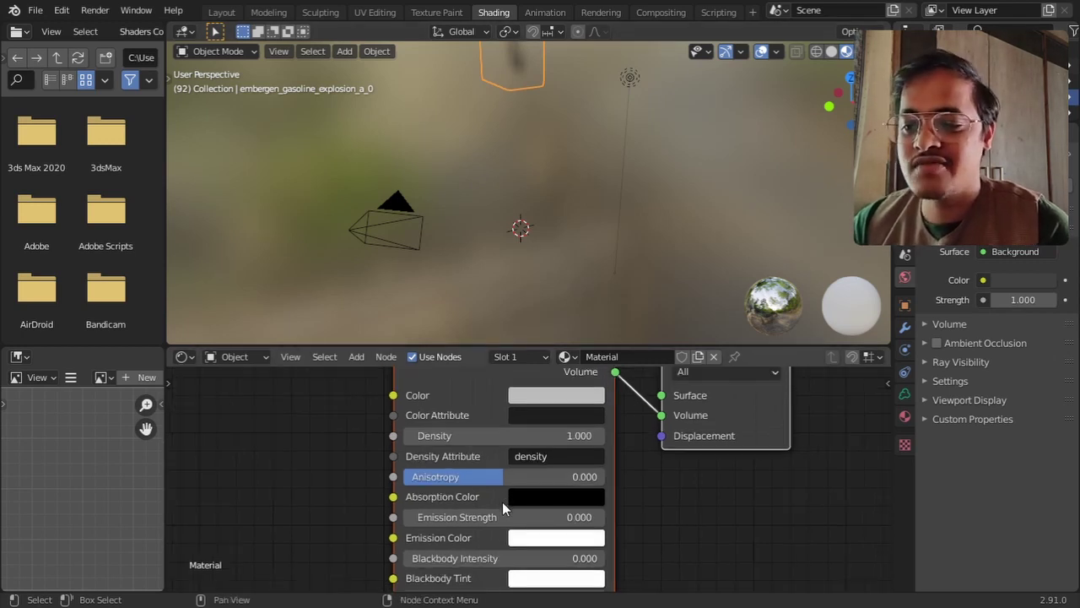
scroll(502, 502, "down", 1)
scroll(630, 530, "down", 1)
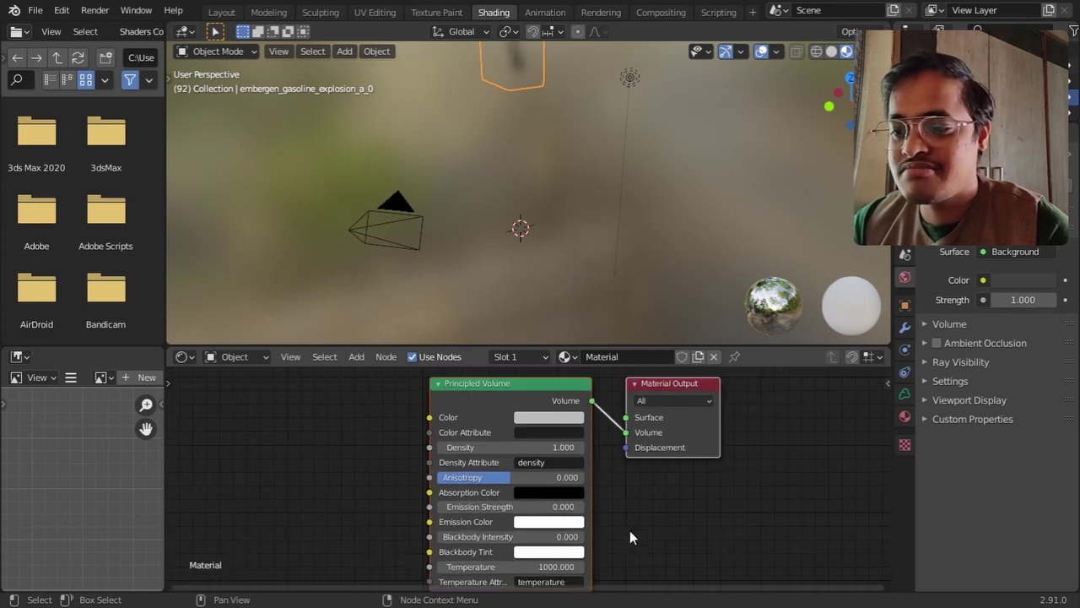
middle_click_drag(632, 538, 635, 508)
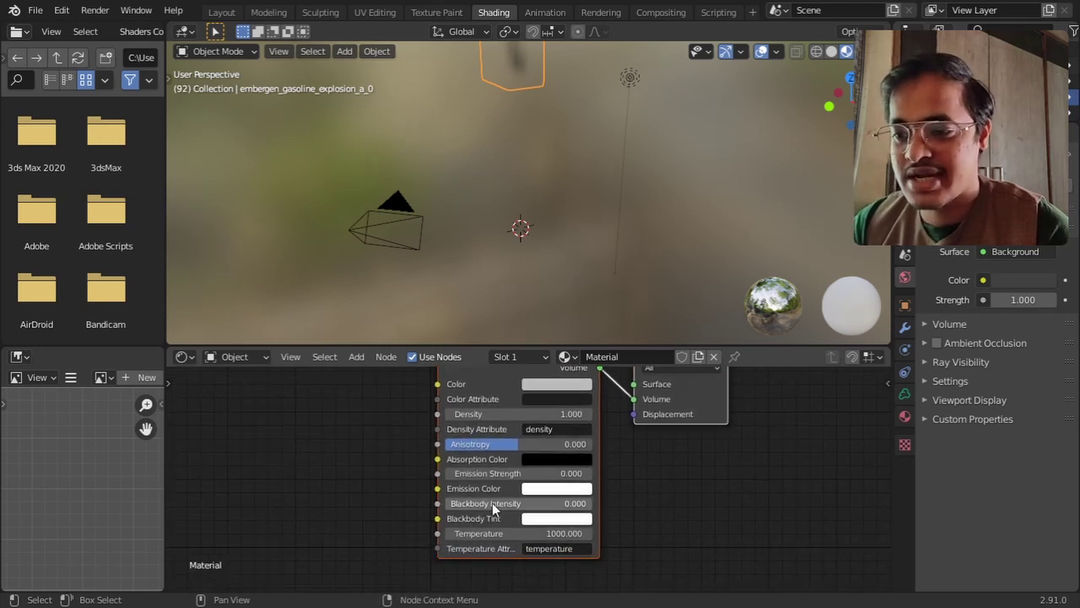
left_click(221, 13)
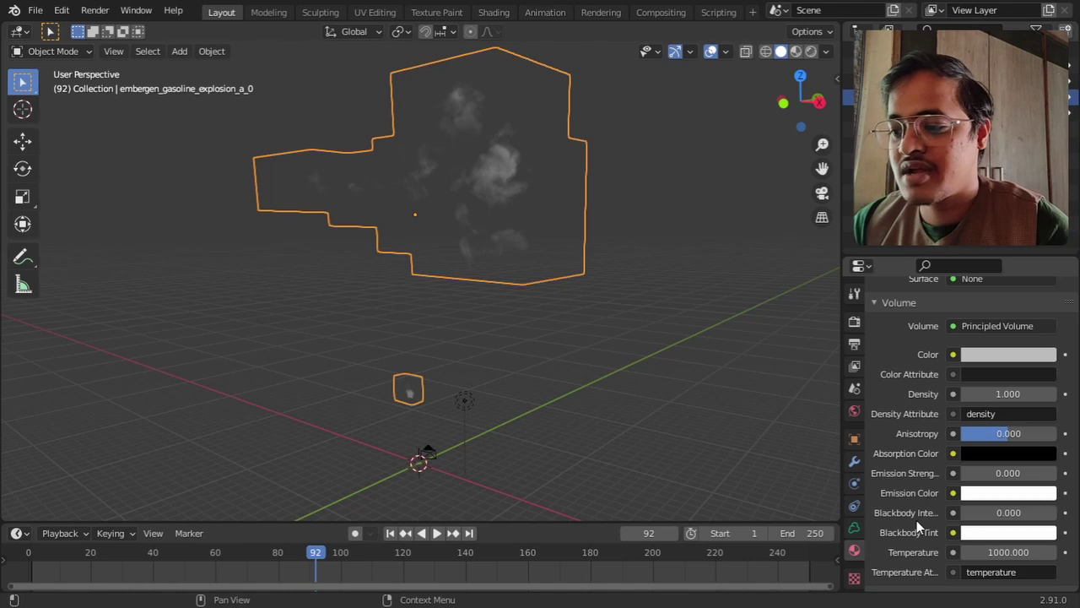
left_click(494, 12)
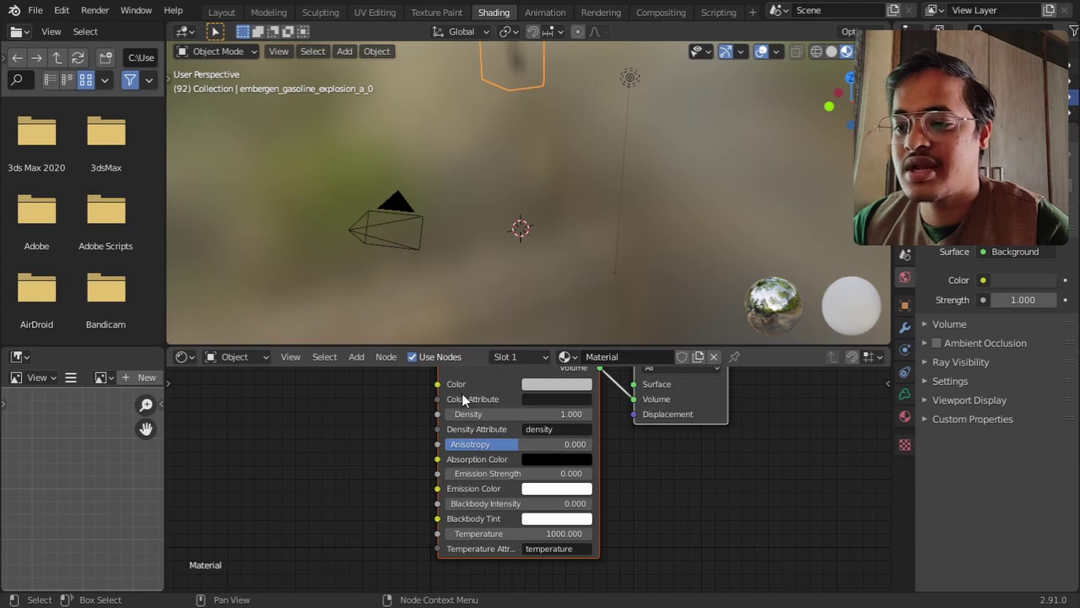
Return to the Layout workspace and set the material's Blackbody Intensity to 1.000
left_click(219, 12)
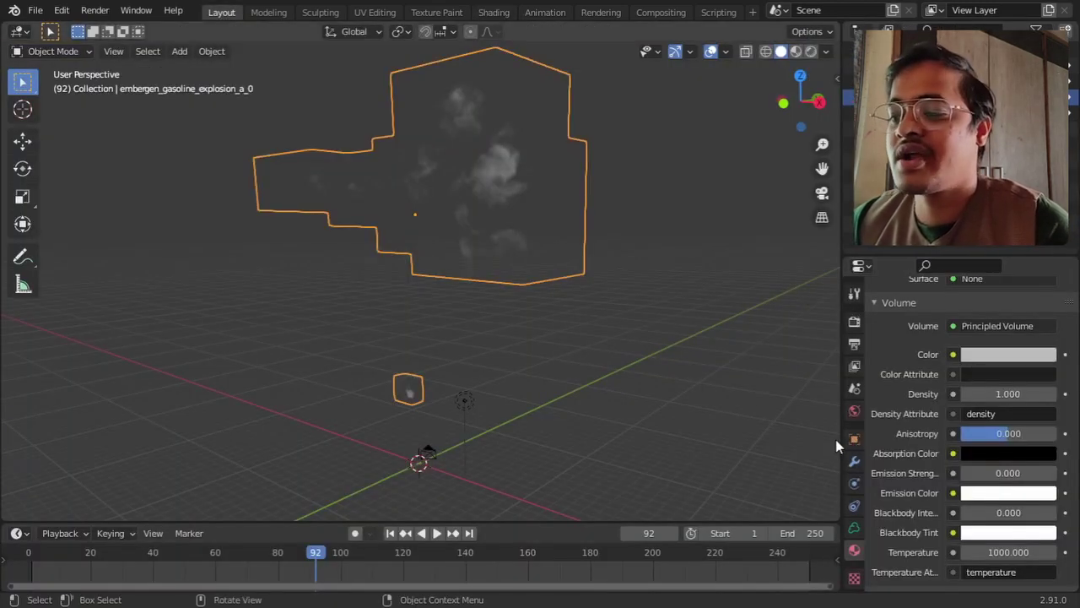
scroll(907, 499, "down", 2)
scroll(912, 503, "down", 2)
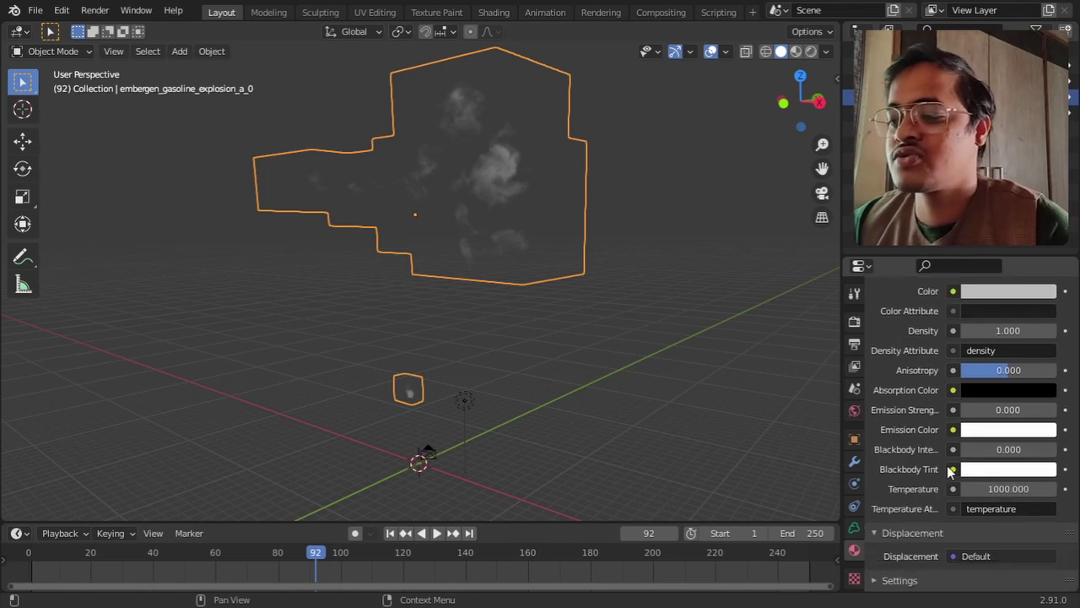
left_click_drag(1008, 449, 1058, 451)
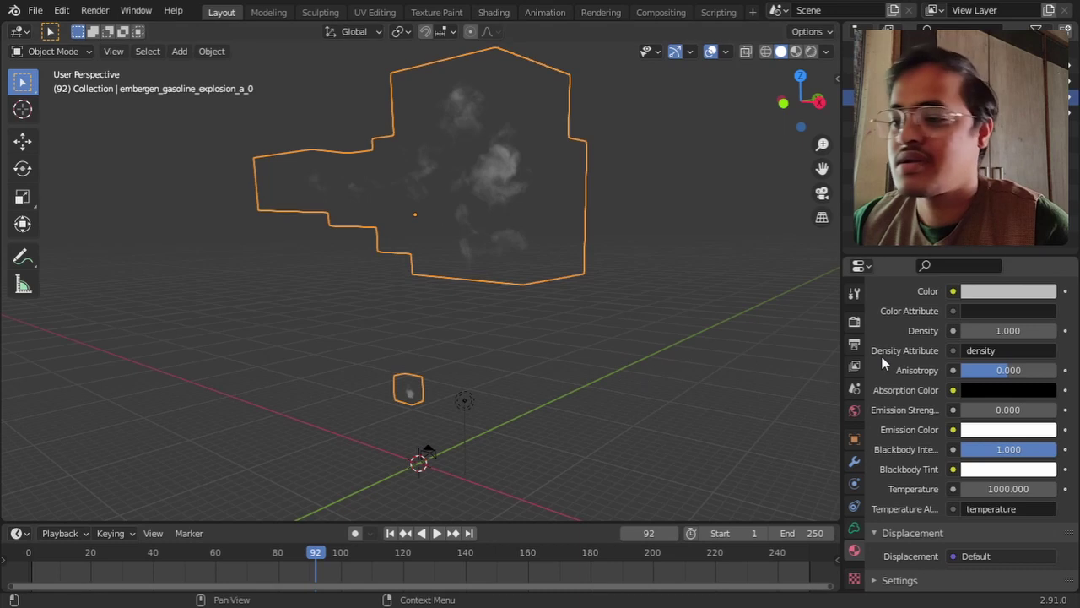
Check the render engine setting, switch the viewport to rendered shading, and view the deselected explosion from the front
left_click(854, 321)
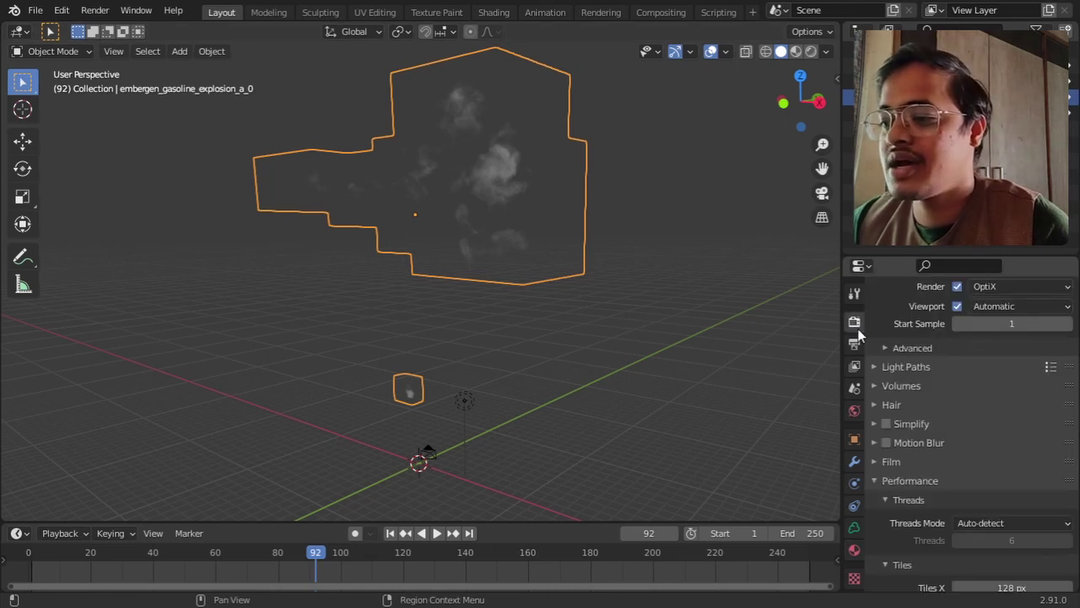
scroll(895, 384, "up", 8)
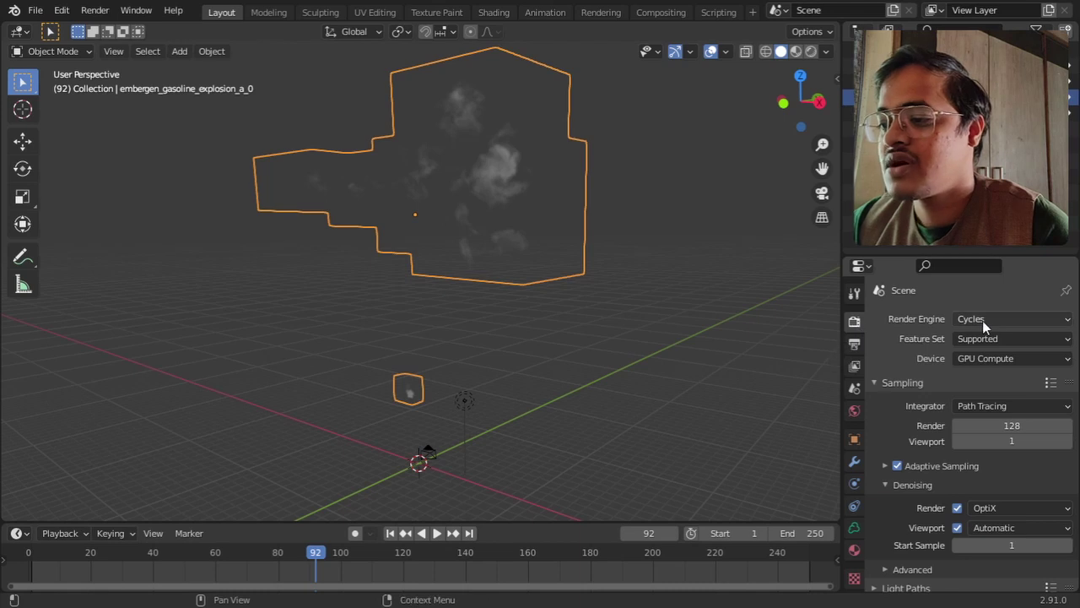
left_click(809, 52)
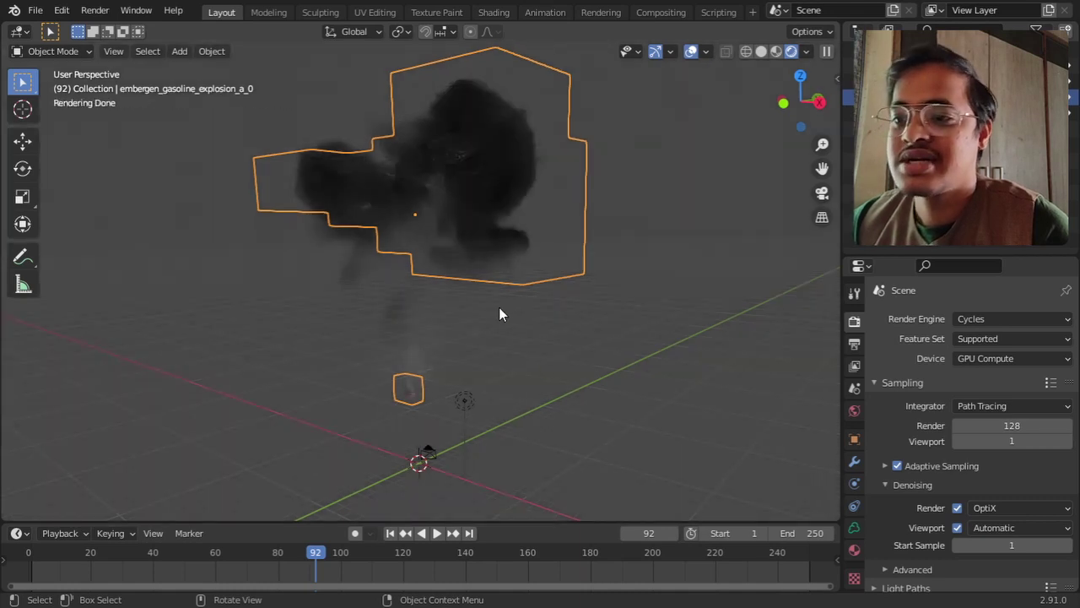
left_click(532, 327)
middle_click_drag(532, 327, 622, 322)
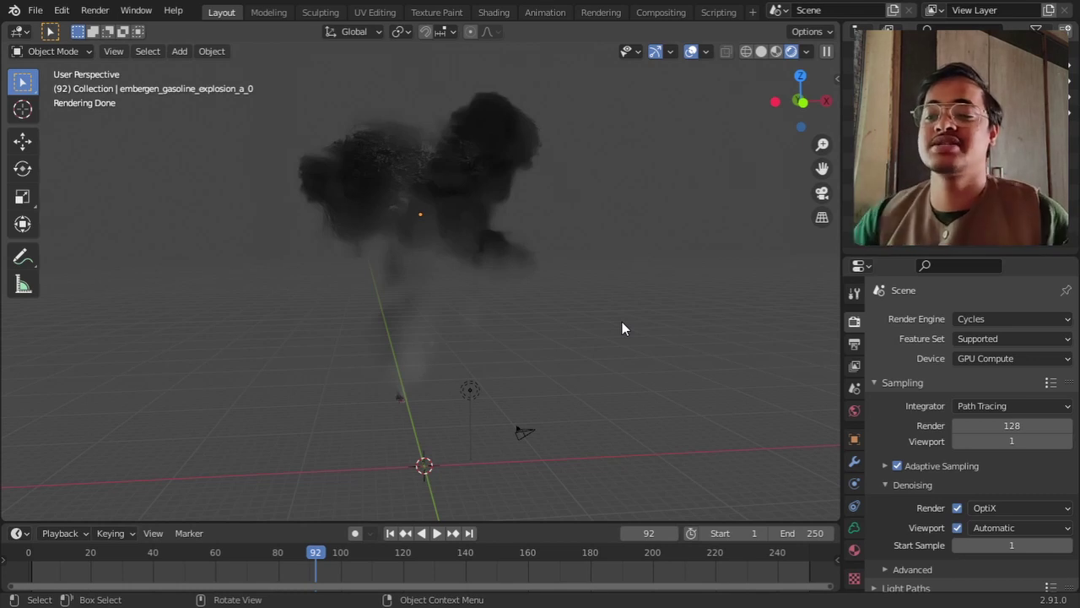
mouse_move(579, 291)
middle_mouse_down()
mouse_move(547, 291)
mouse_move(571, 291)
middle_mouse_up()
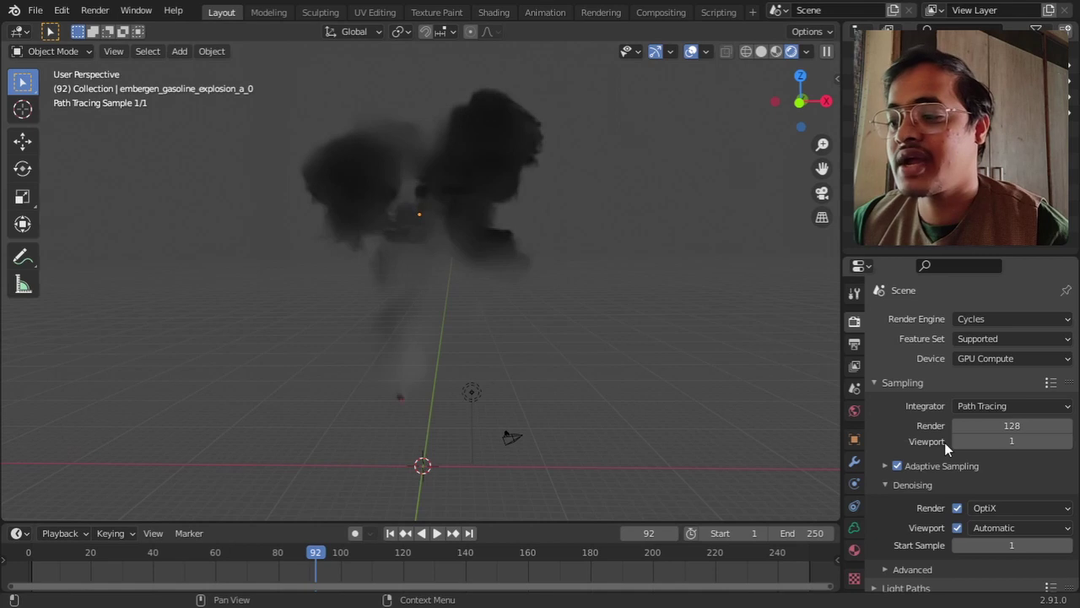
Tint the explosion material's Principled Volume colour red by raising its saturation to 0.471
left_click(854, 528)
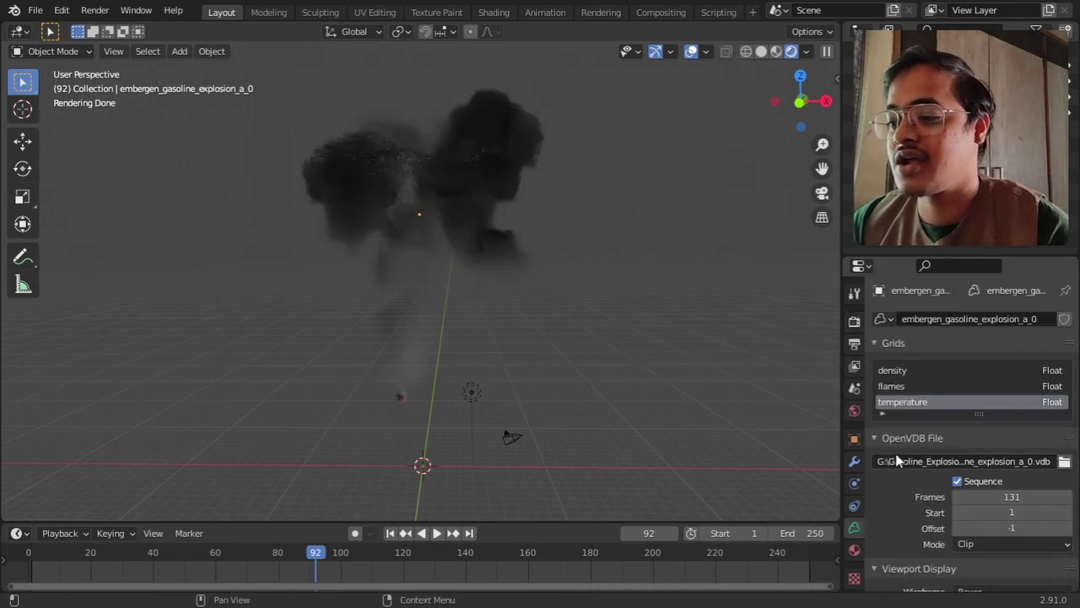
left_click(855, 550)
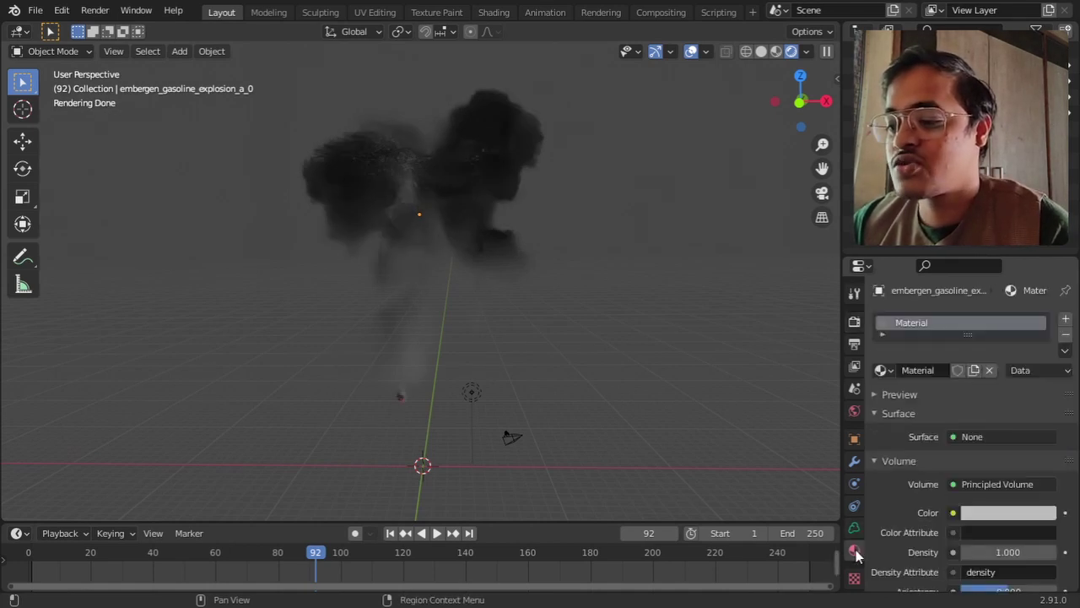
scroll(897, 485, "down", 3)
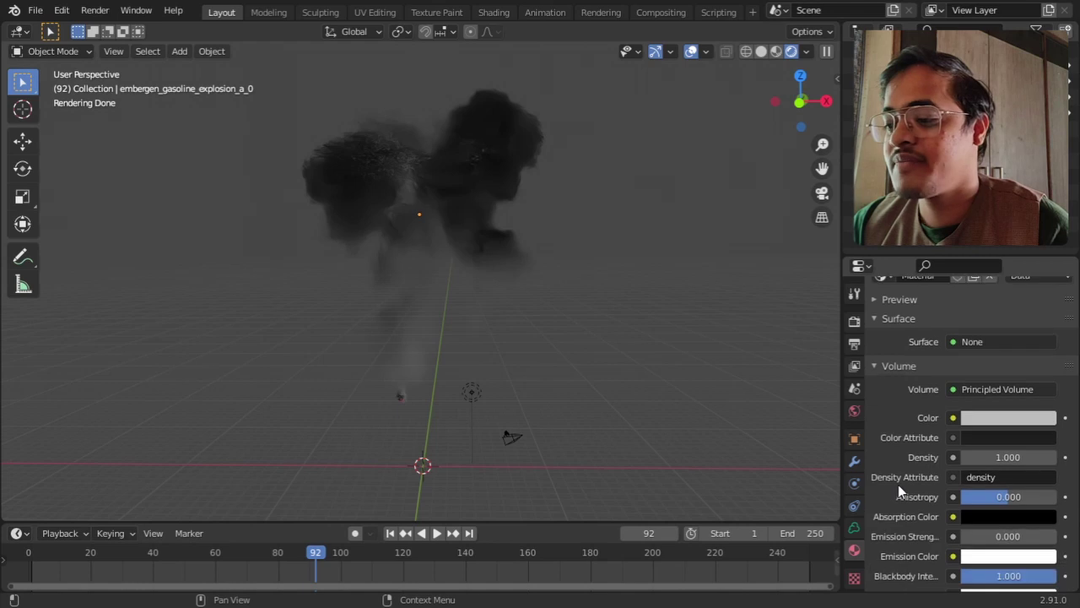
left_click(994, 416)
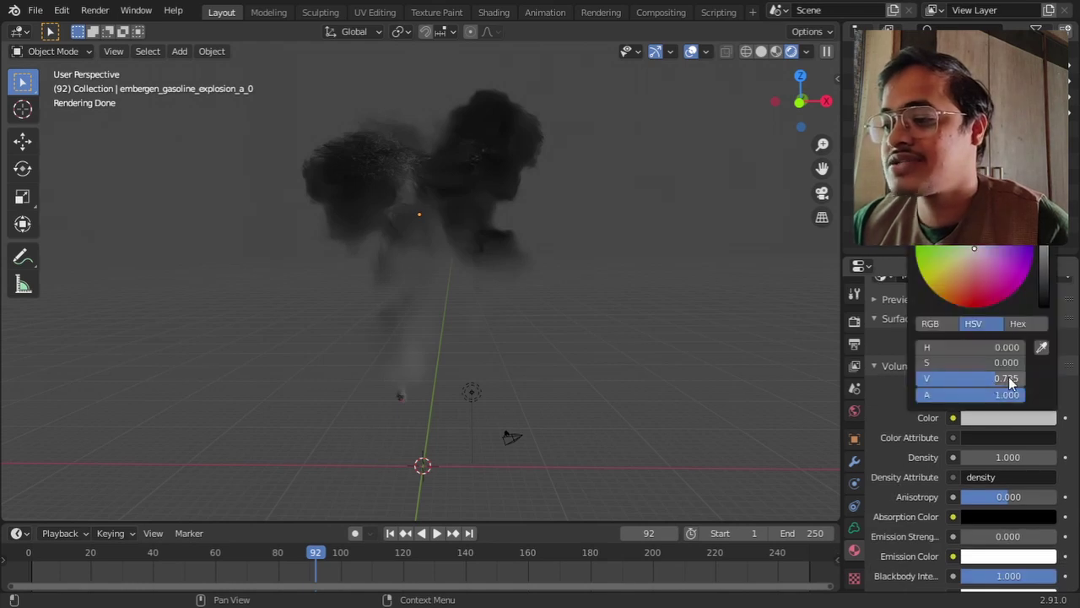
left_click_drag(970, 362, 1016, 362)
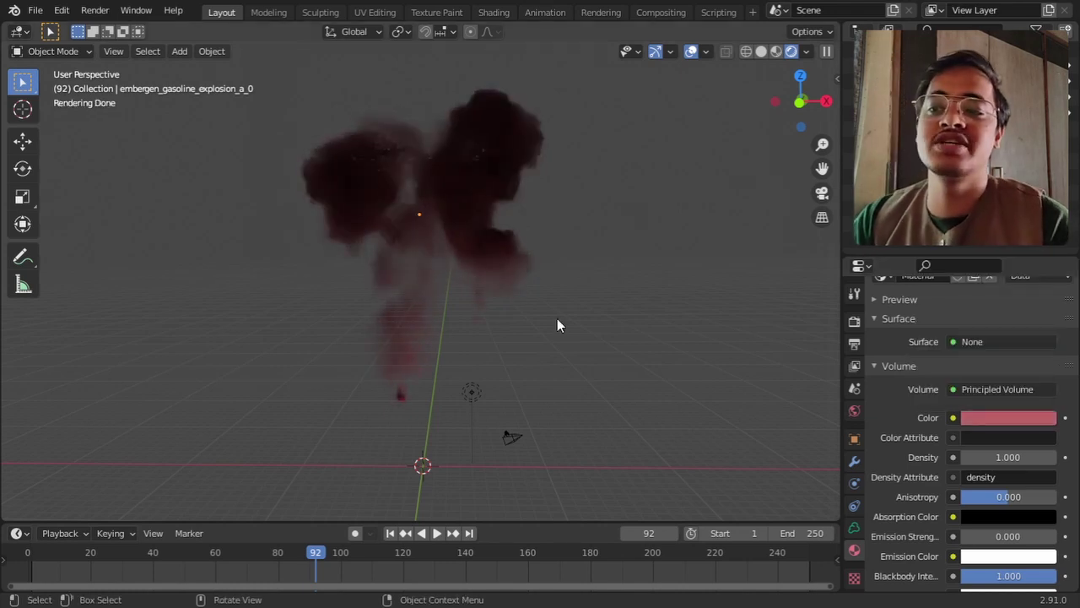
Try green and then bright cyan as the volume colour, ending at hue 0.529, saturation 1.000 and value 1.000
left_click(1008, 419)
mouse_move(960, 352)
left_mouse_down()
mouse_move(998, 352)
mouse_move(956, 353)
left_mouse_up()
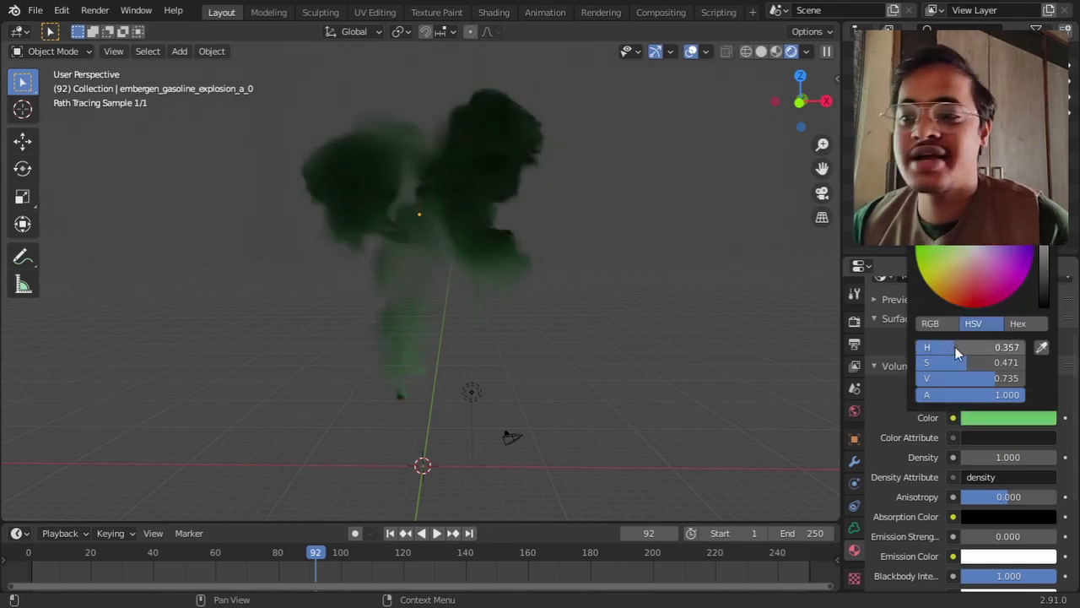
left_click_drag(953, 231, 984, 191)
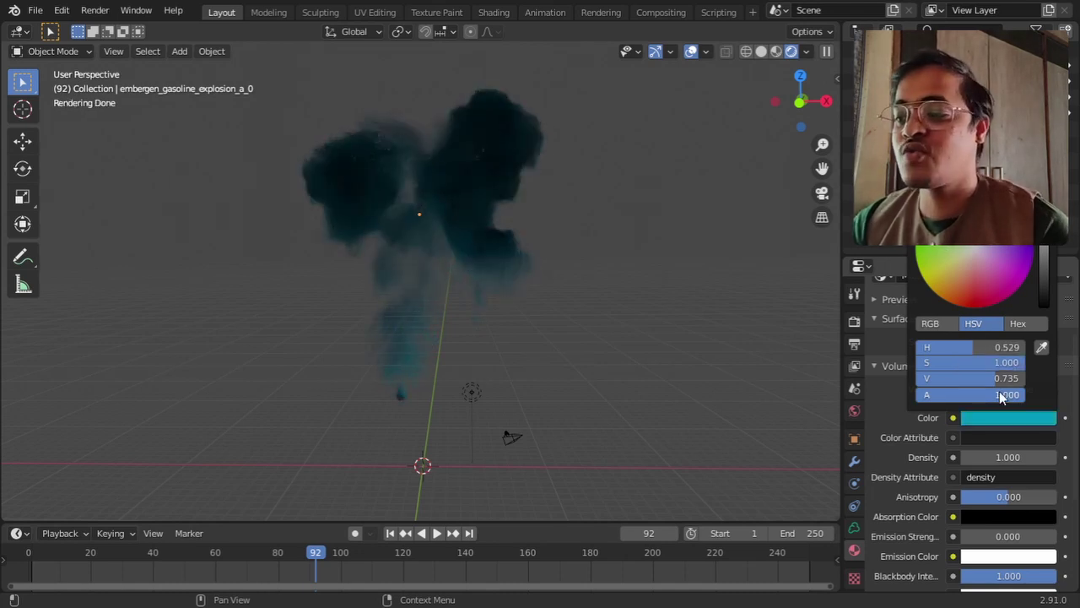
left_click_drag(1000, 378, 1026, 378)
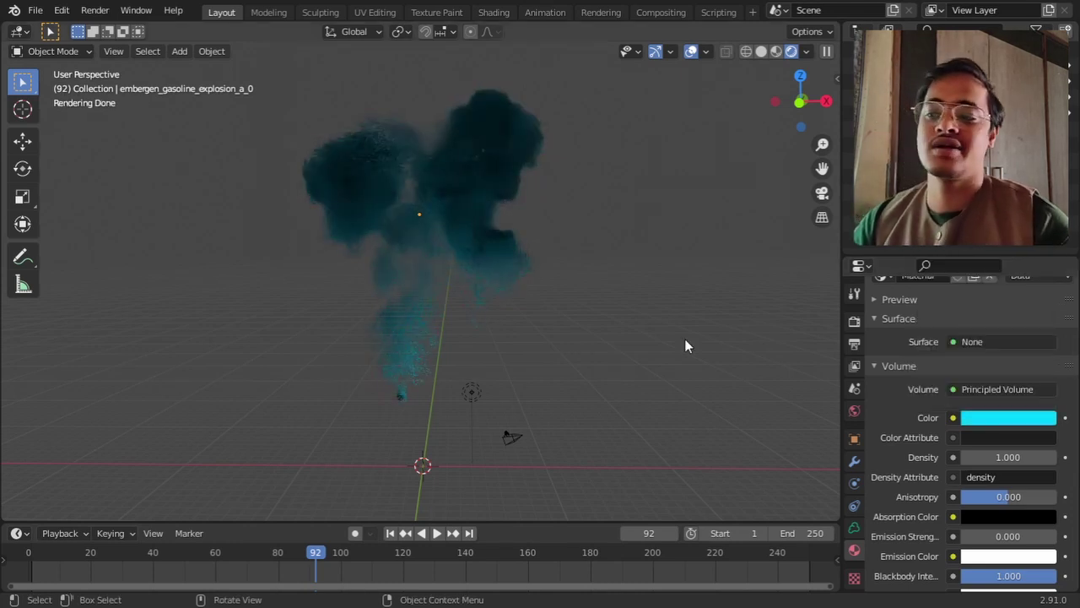
Return the Principled Volume colour to a neutral grey with hue 0.000, saturation 0.000 and a value of about 0.7
left_click(985, 418)
left_click_drag(970, 346, 920, 362)
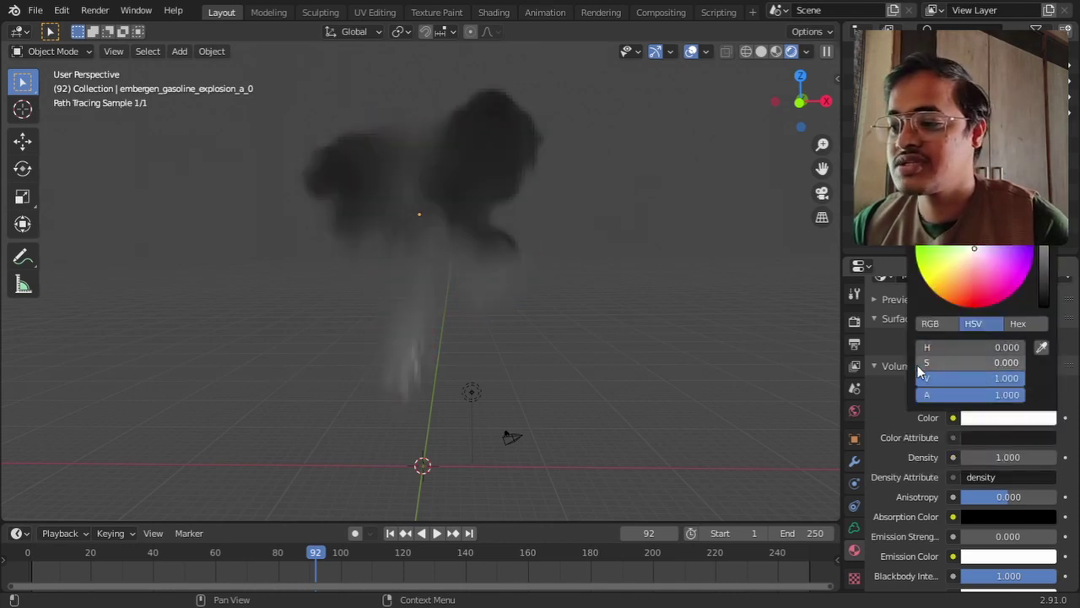
left_click(949, 378)
type("0.7")
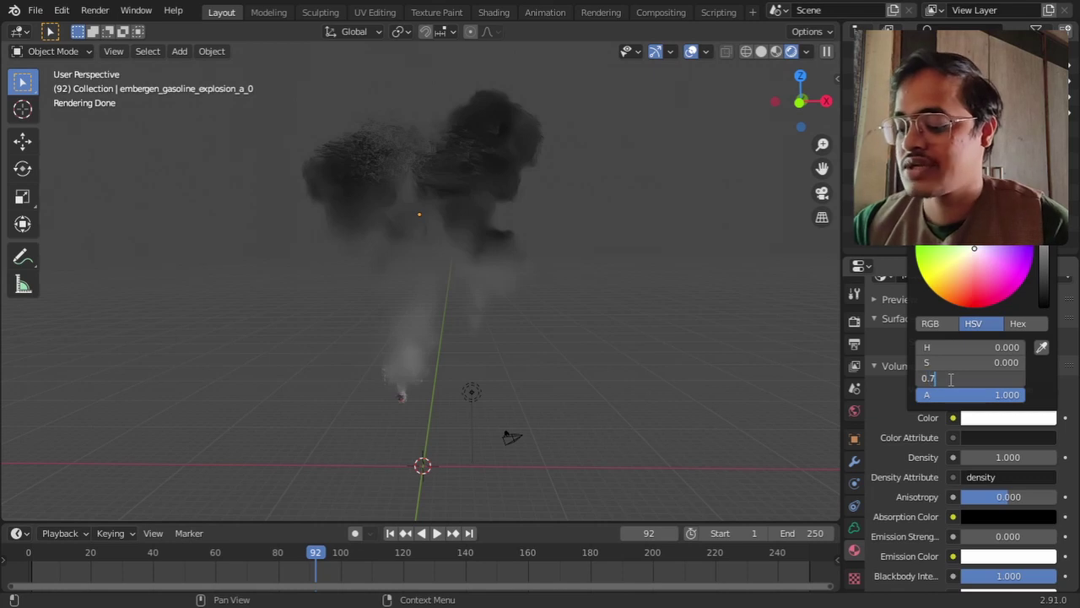
type("75")
key("Return")
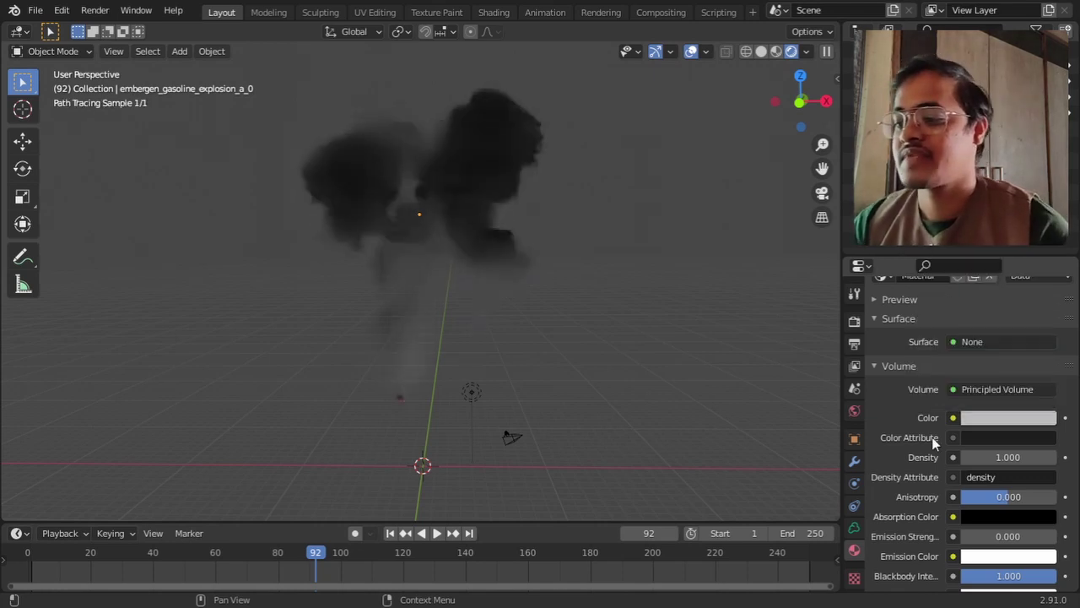
Try a Principled Volume Density of 10.000 on the smoke and return it to 1.000
left_click(996, 457)
type("10.0")
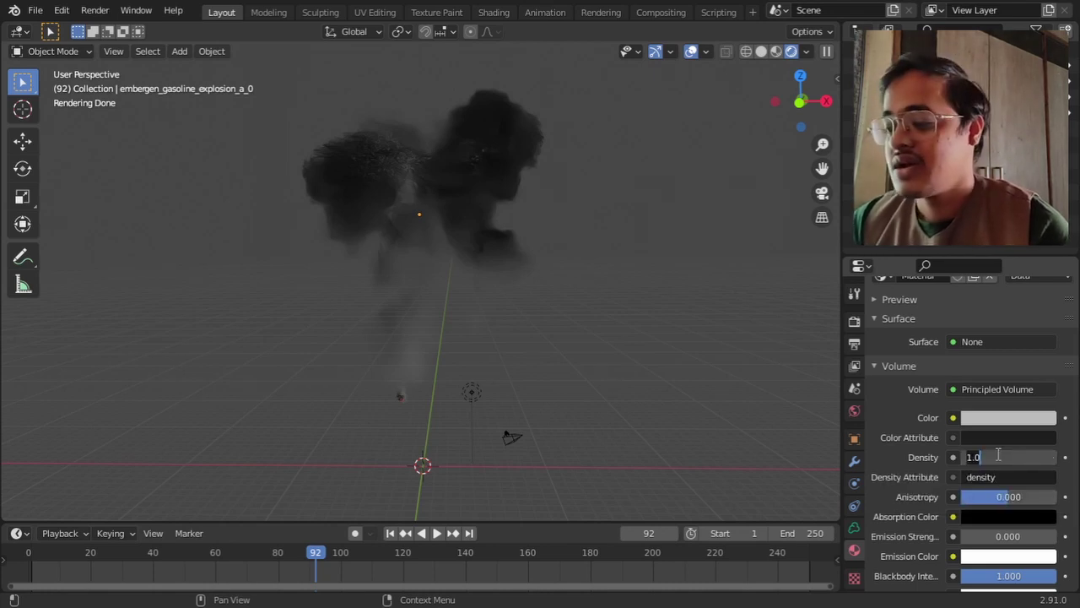
type("0")
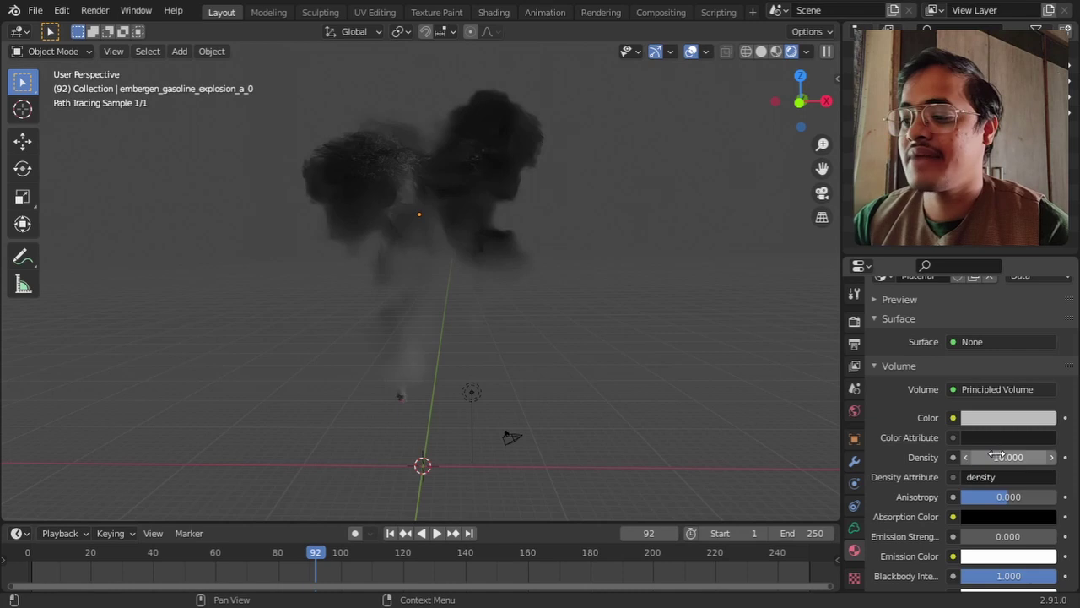
key("Return")
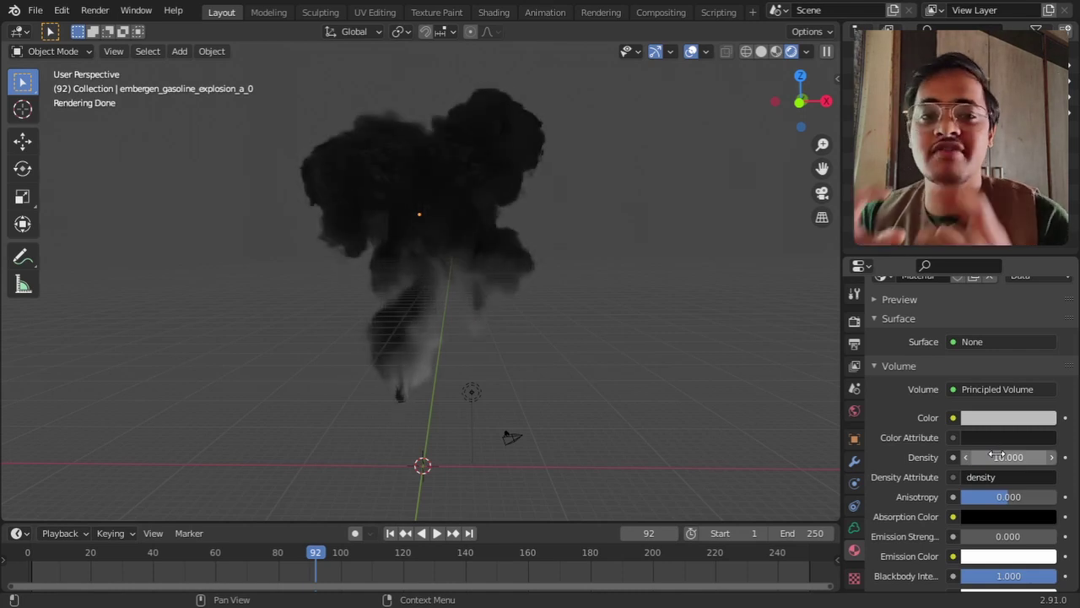
left_click(996, 456)
type("1")
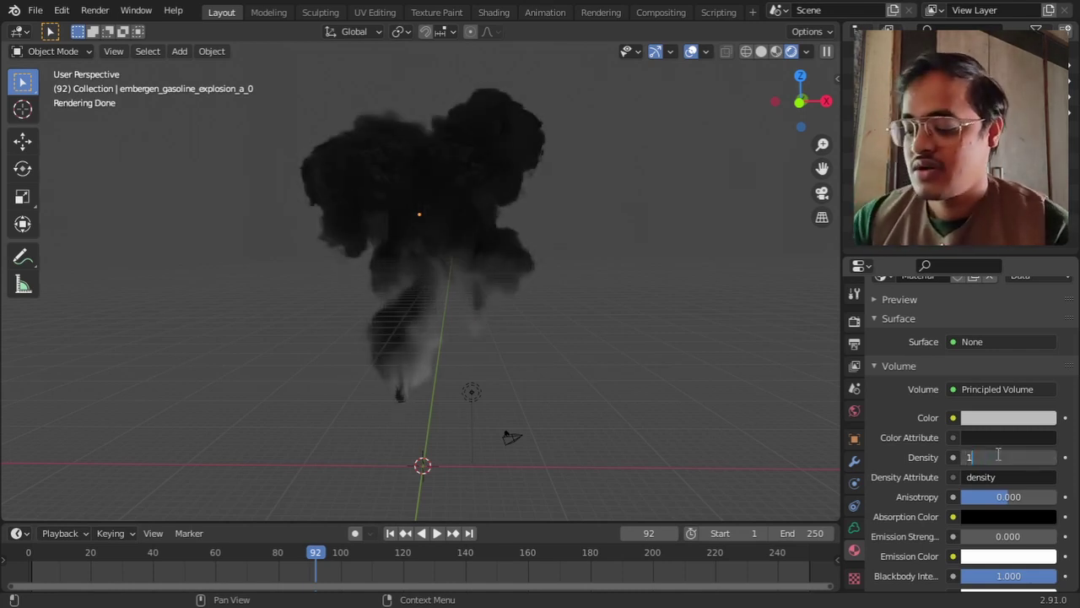
key("Return")
Set the Principled Volume's Temperature to 5000
scroll(997, 457, "down", 5)
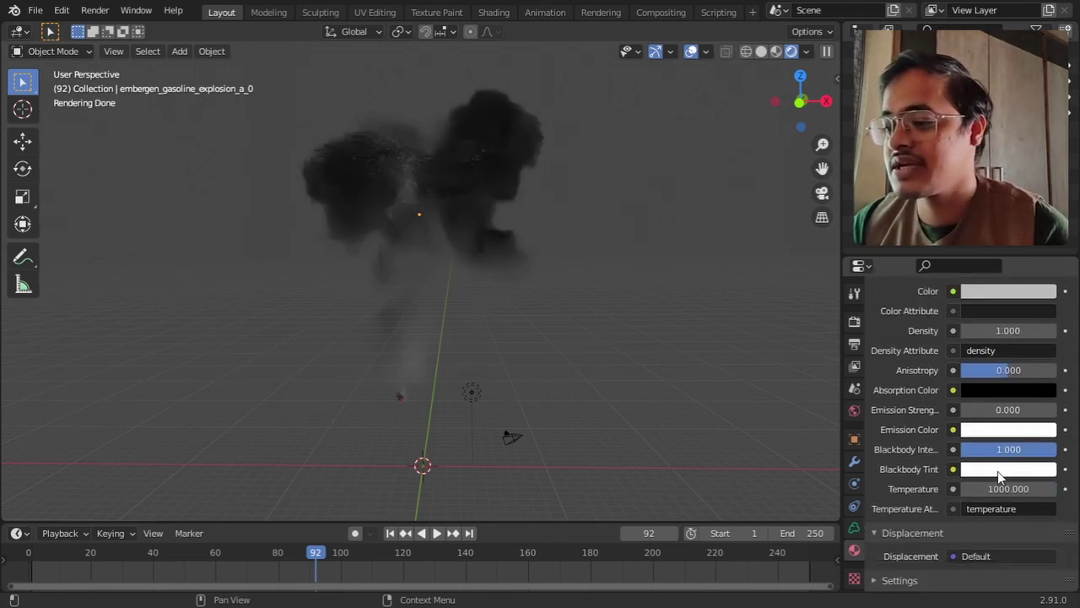
left_click(996, 492)
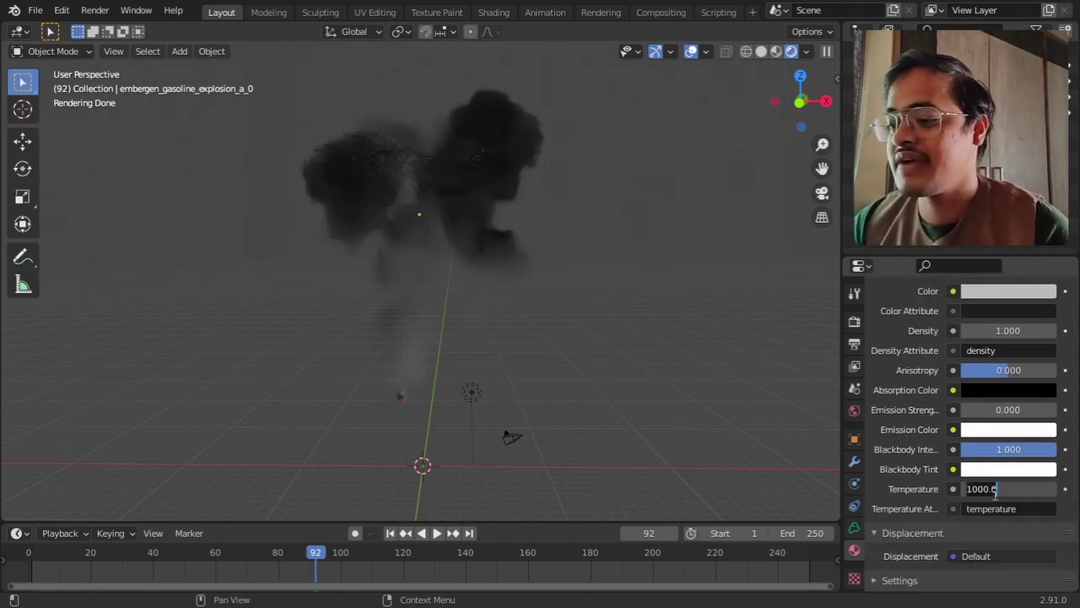
type("5000")
key("Return")
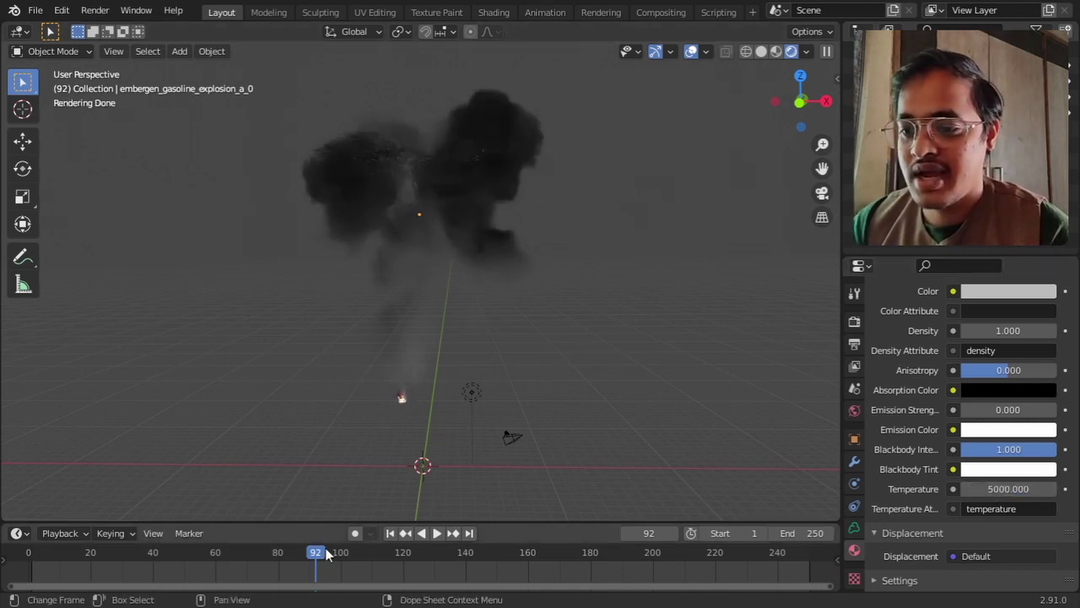
Go to frame 66 of the animation and view the fiery explosion up close from an angle
left_click(236, 555)
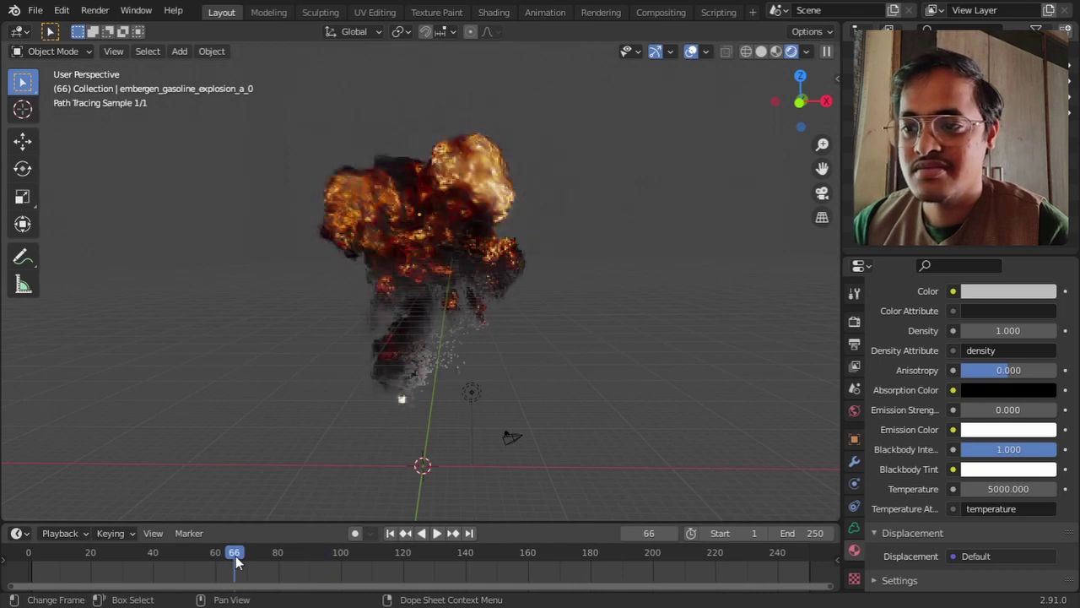
middle_click_drag(478, 298, 418, 316)
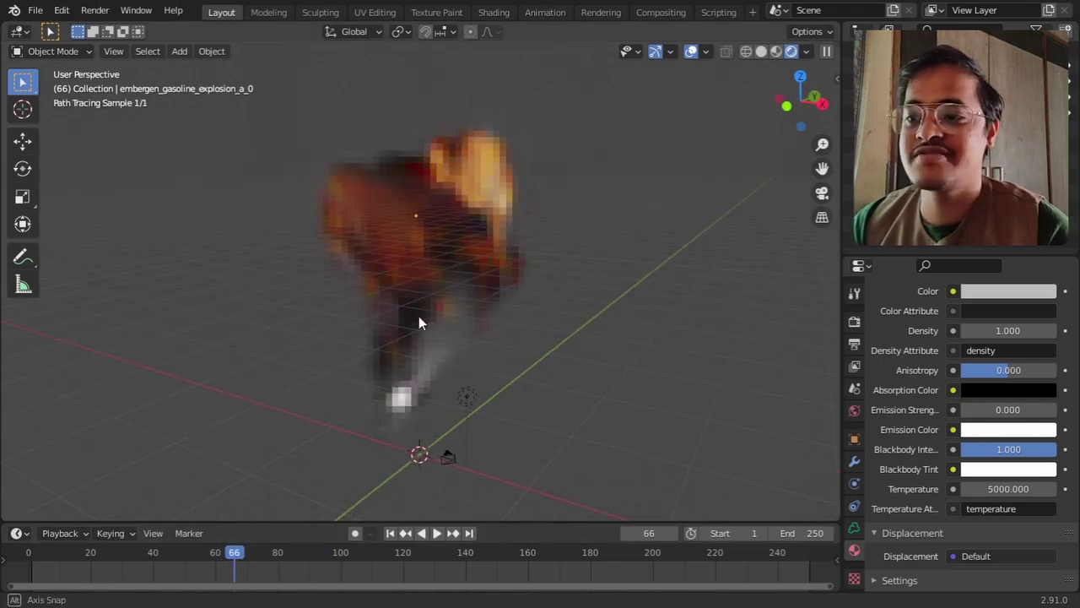
scroll(450, 206, "up", 3)
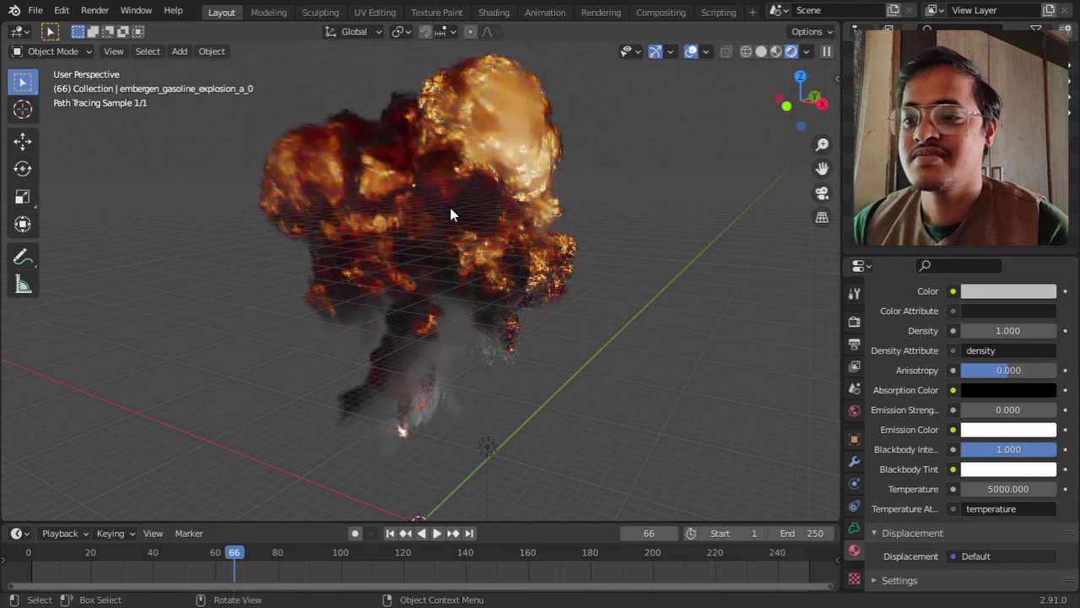
Hide the X and Y axis lines and the floor grid in the viewport overlays
left_click(707, 52)
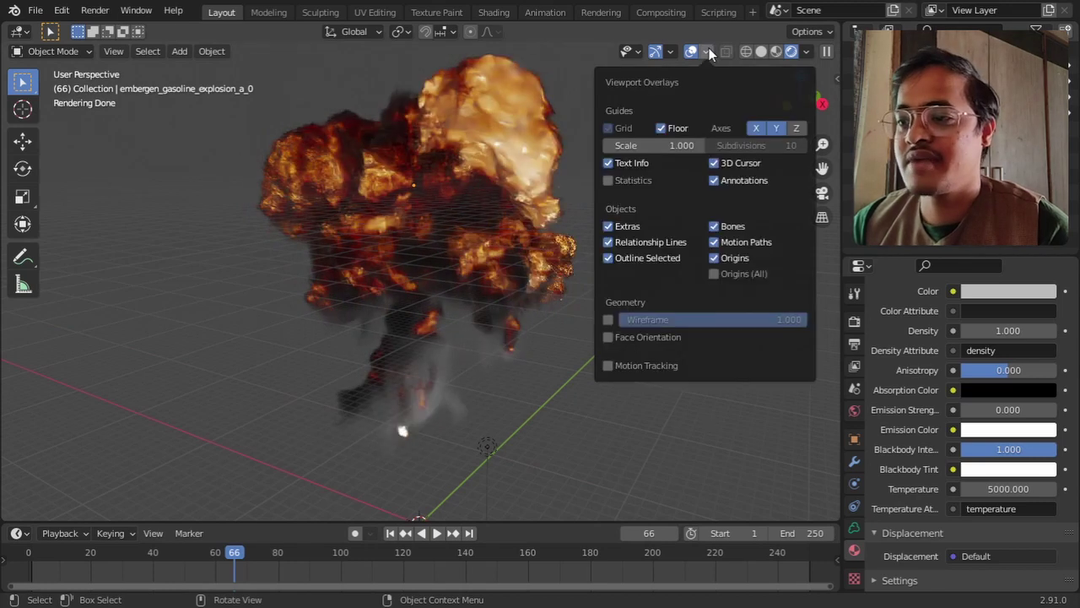
left_click(756, 128)
left_click(776, 127)
left_click(796, 127)
left_click(665, 128)
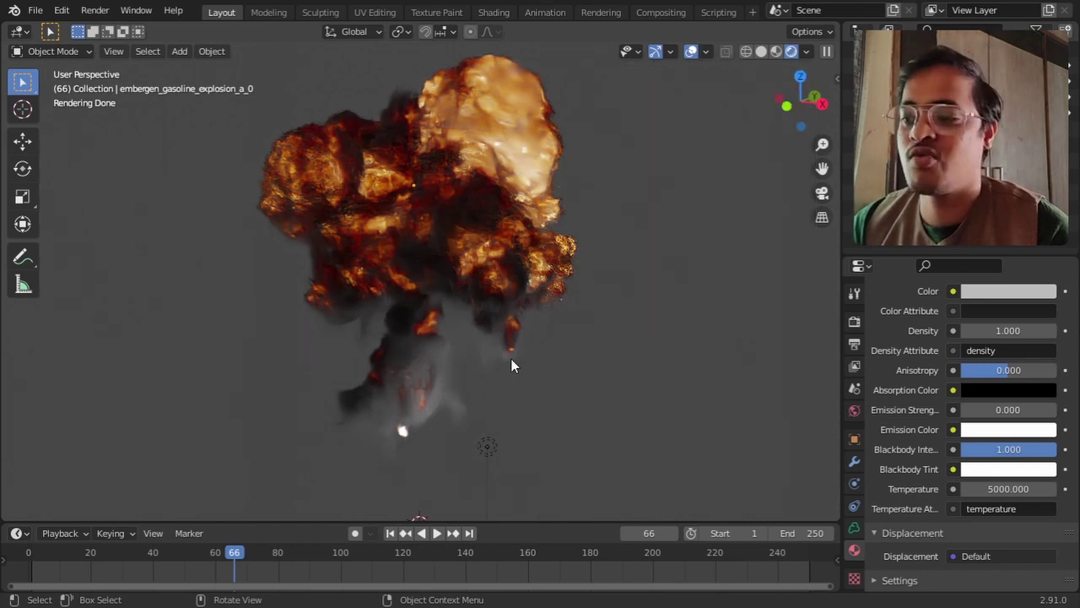
Review the Cycles sampling and denoising settings, selecting OptiX as the render denoiser
left_click(853, 322)
scroll(922, 345, "up", 6)
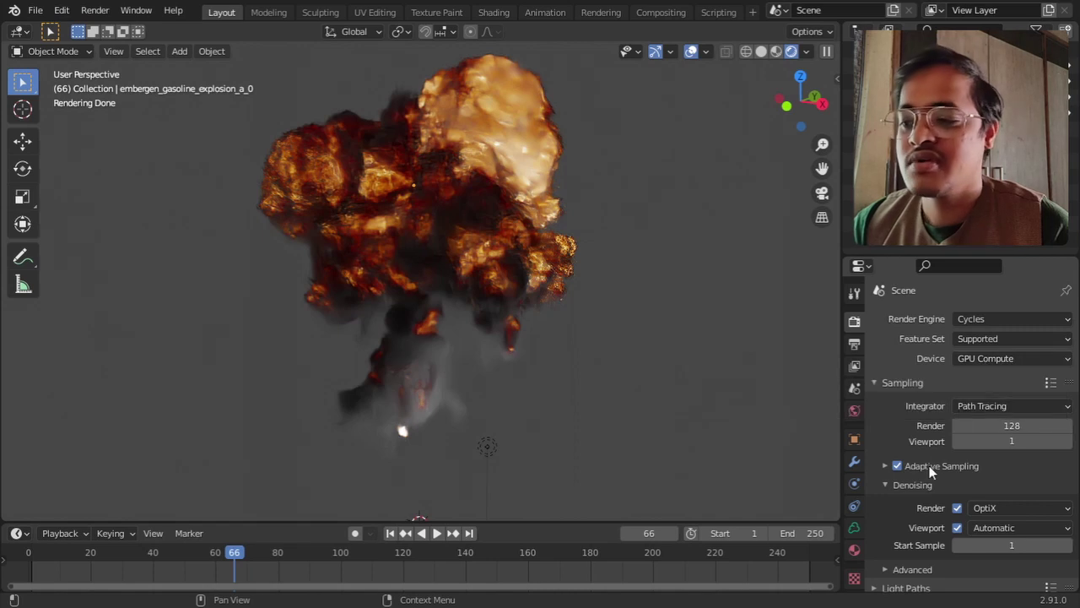
scroll(932, 451, "down", 1)
scroll(917, 413, "down", 1)
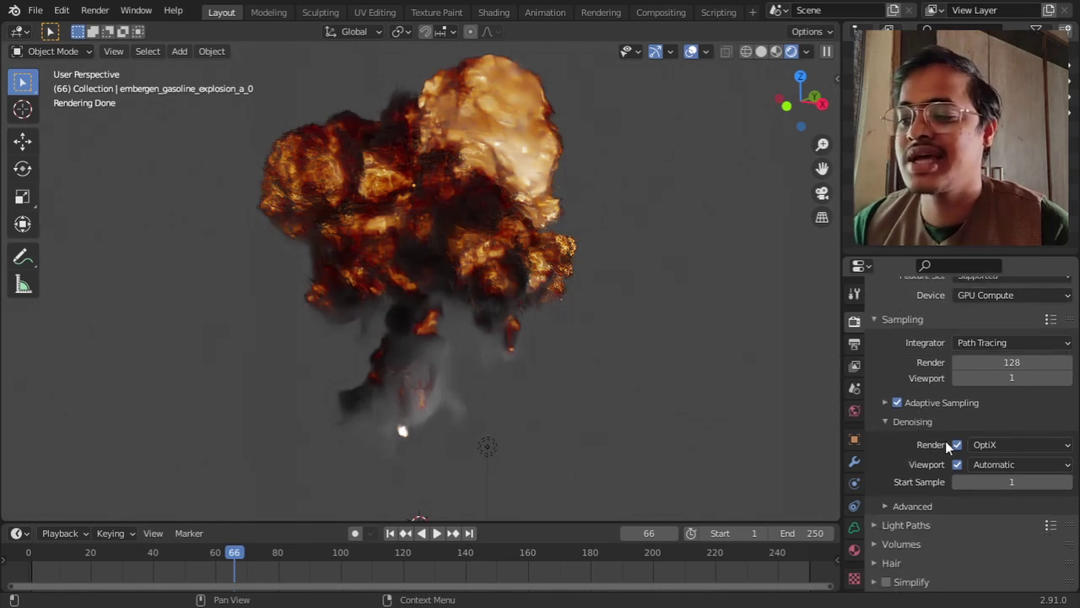
left_click(978, 447)
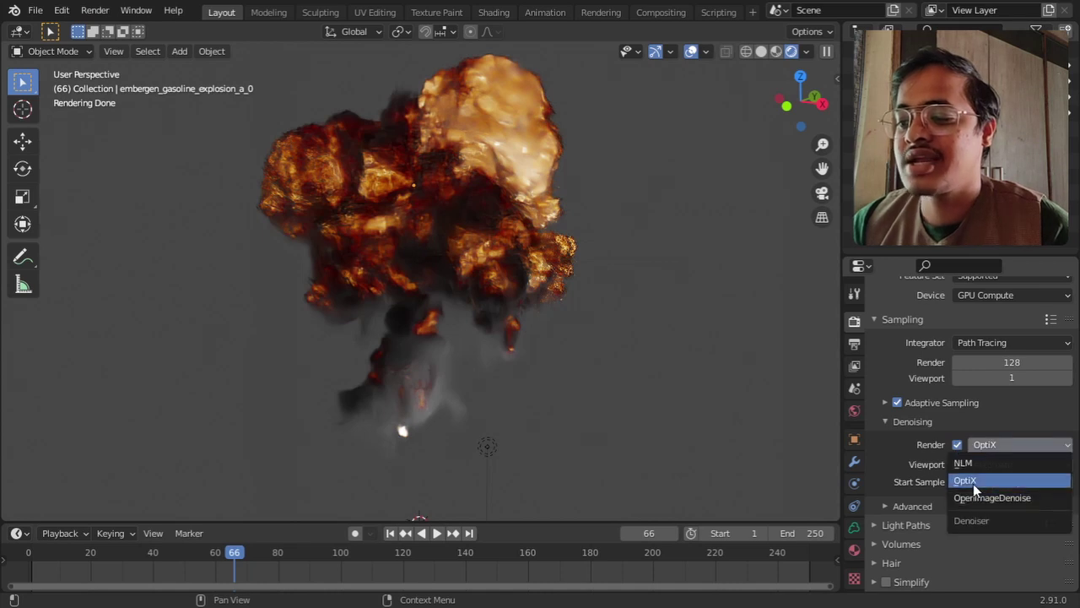
left_click(973, 484)
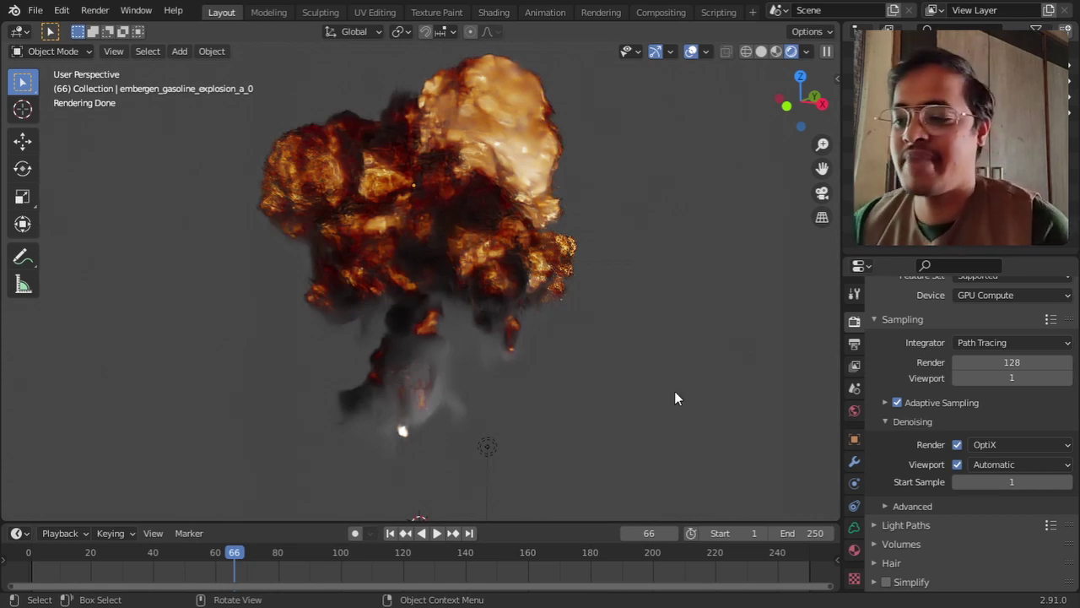
Set the Cycles viewport samples to 16 for a more detailed preview of the explosion
left_click(855, 548)
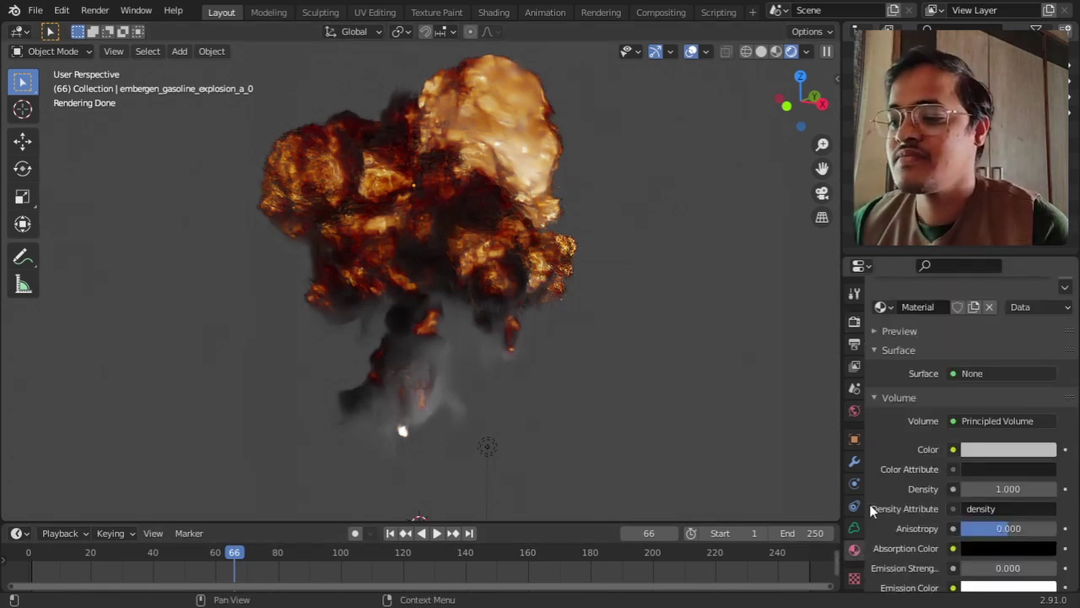
left_click(854, 321)
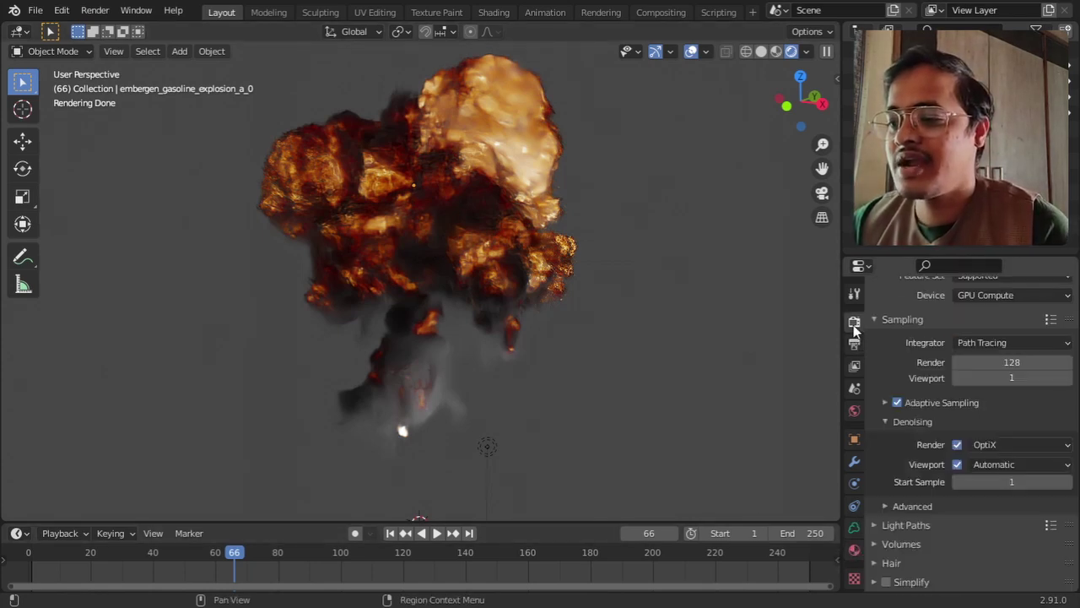
left_click(1002, 379)
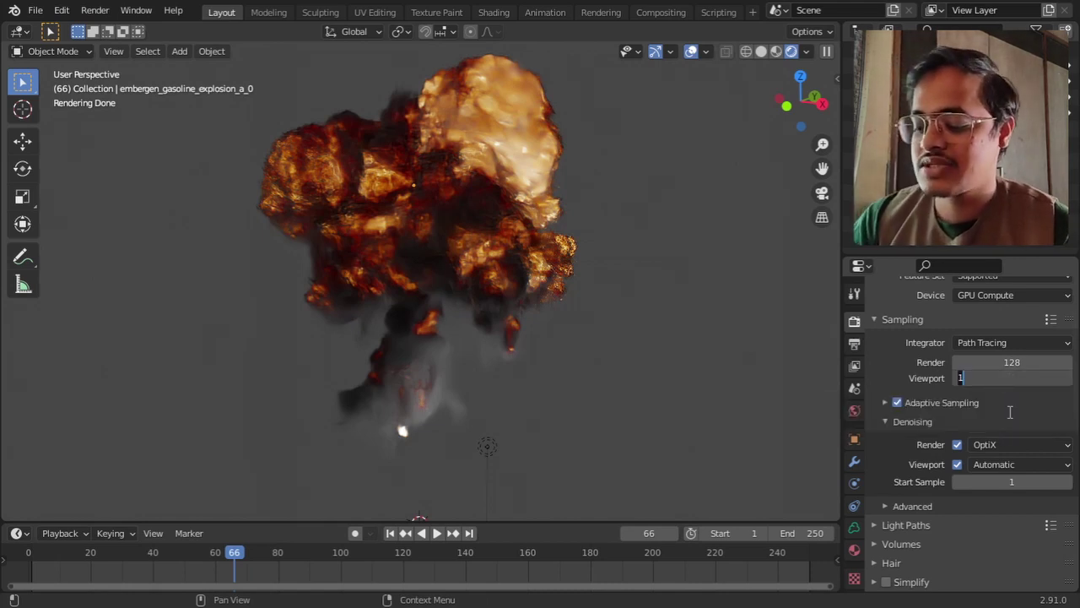
type("16")
key("Return")
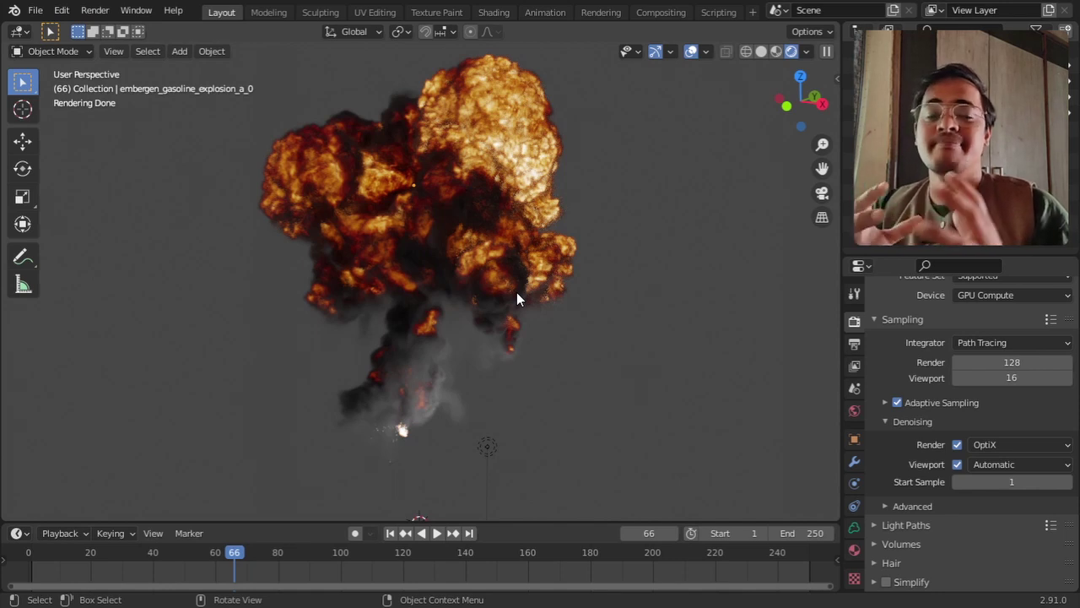
Test the explosion material at frame 66 with a Density of 10.000, and set the Density back to 1.000
left_click(854, 550)
scroll(903, 477, "down", 2)
left_click(1004, 425)
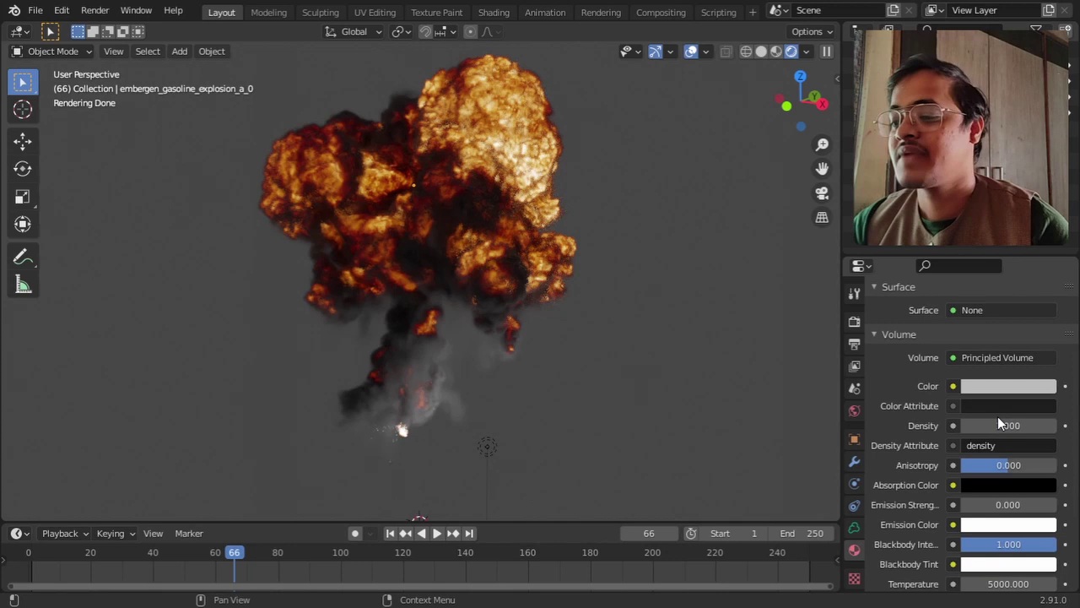
type("1.0")
type("0")
key("Return")
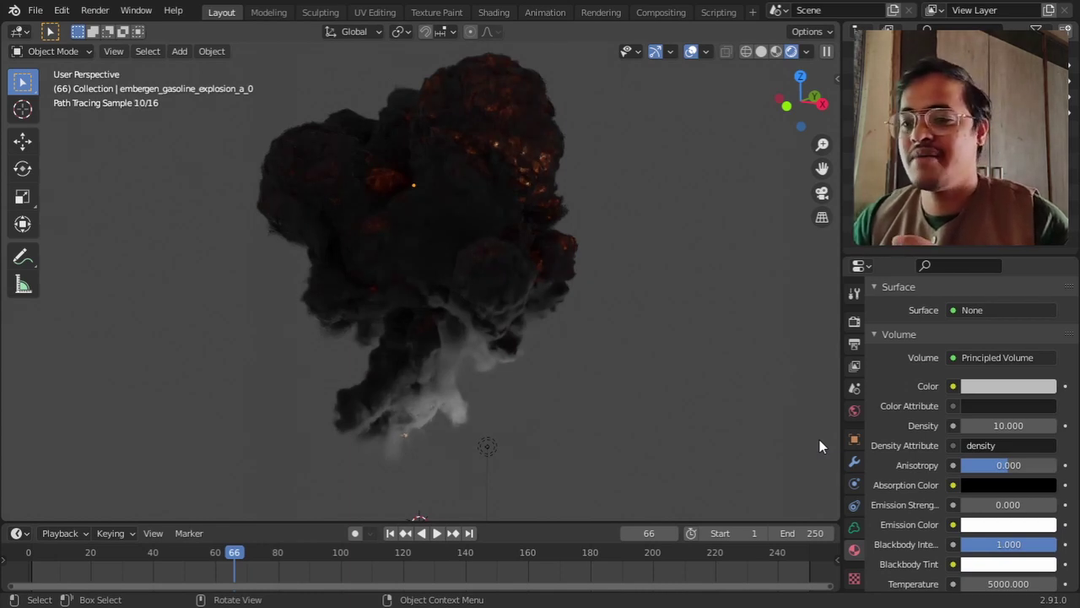
left_click(1012, 425)
key("BackSpace")
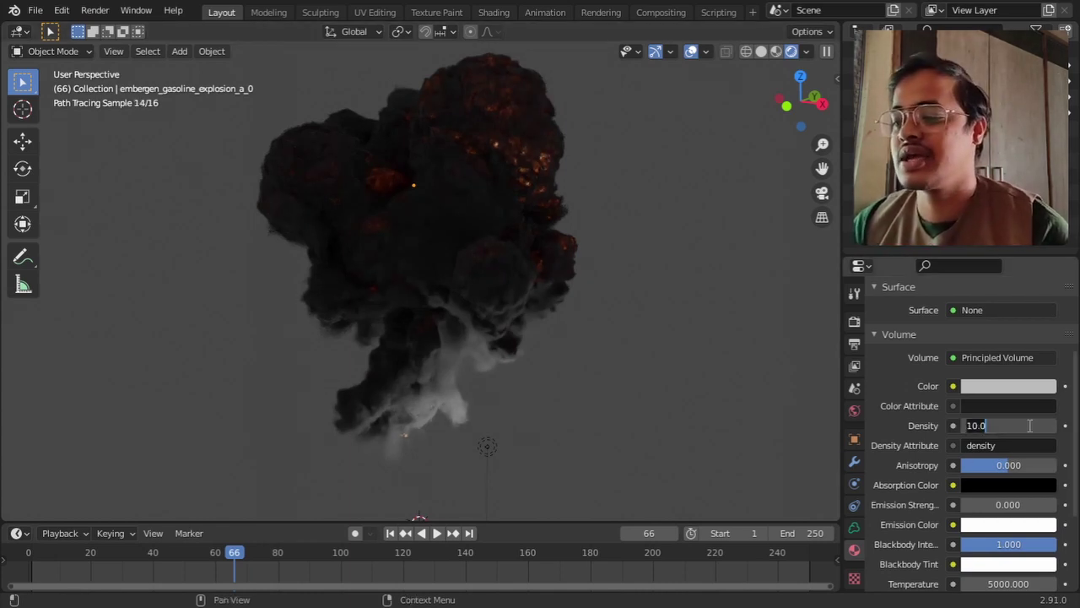
type("1")
key("Return")
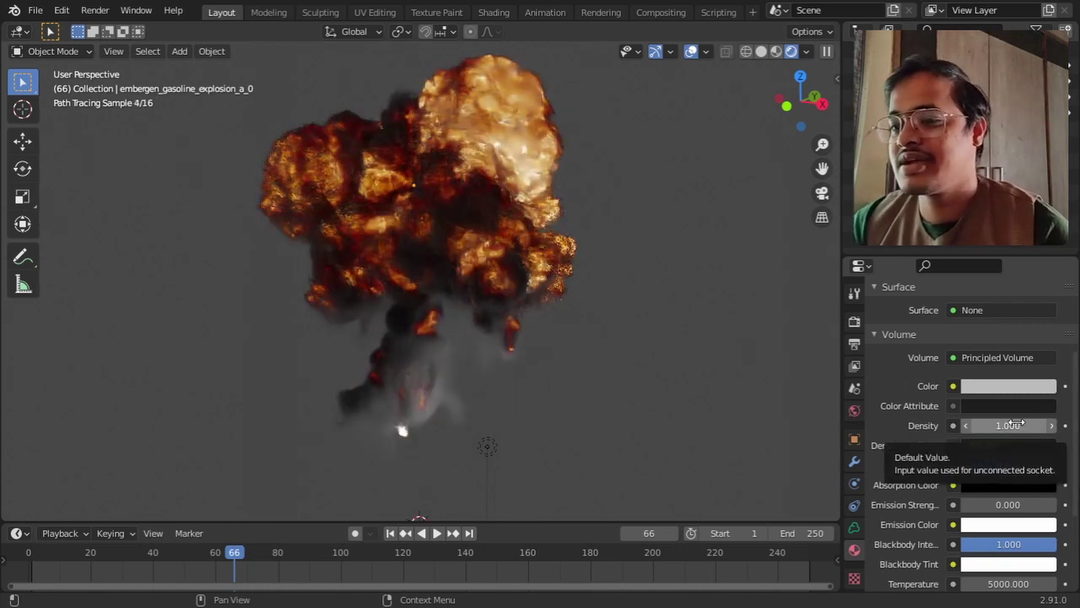
Try an Emission Strength of 10.000 and then 1 on the explosion's Principled Volume
scroll(1017, 423, "down", 2)
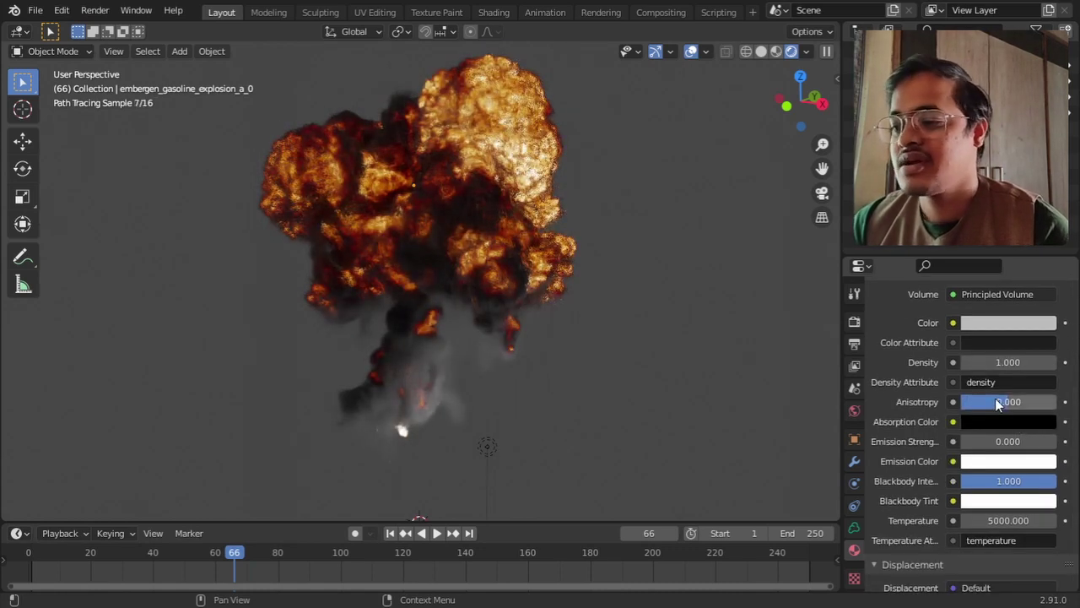
left_click(981, 441)
type("1")
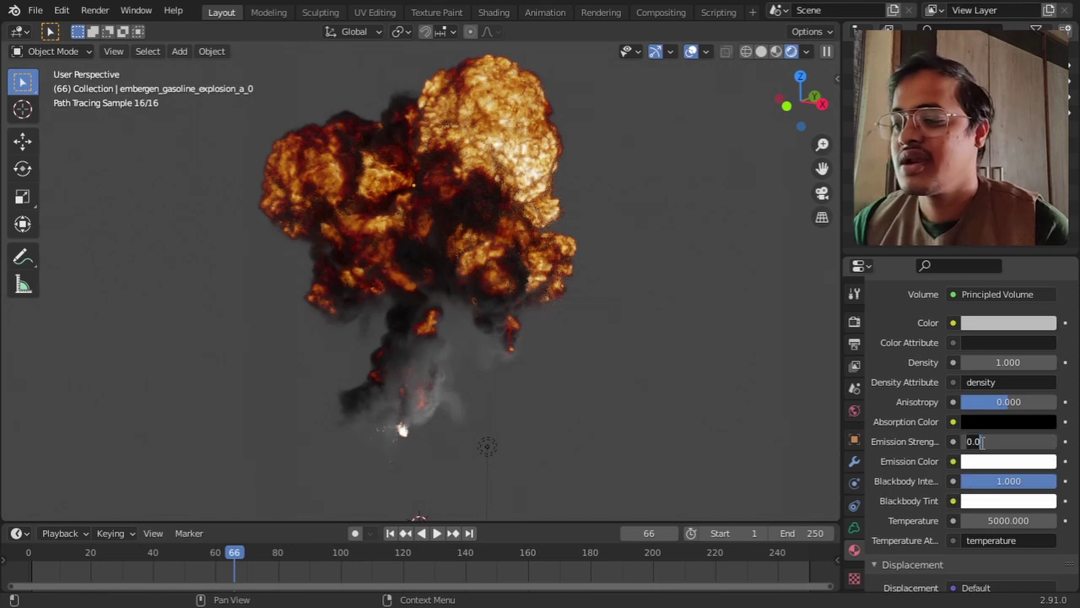
type("0")
key("Return")
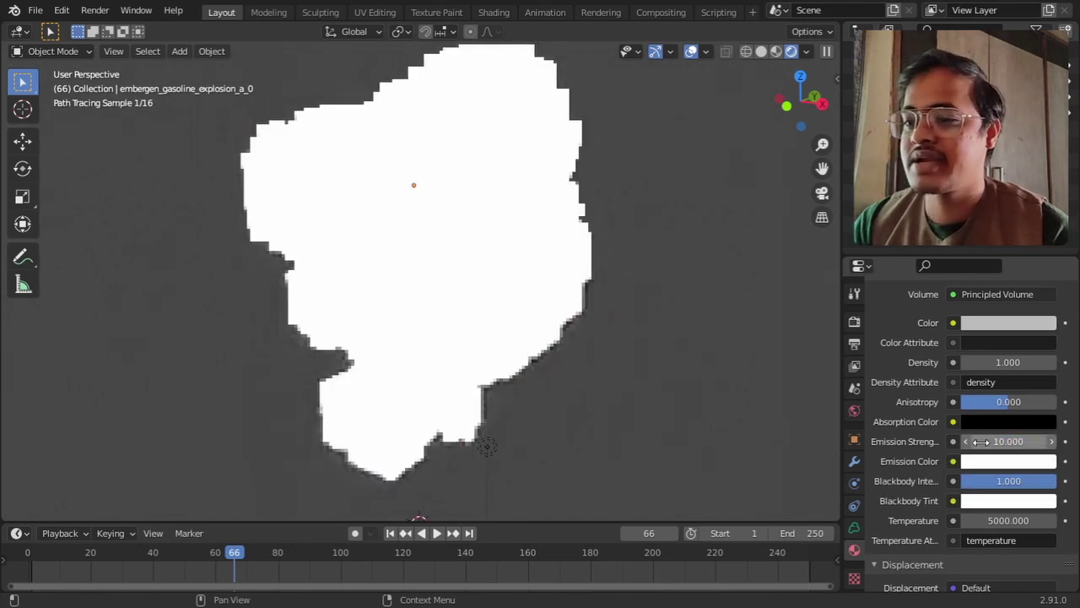
left_click(981, 442)
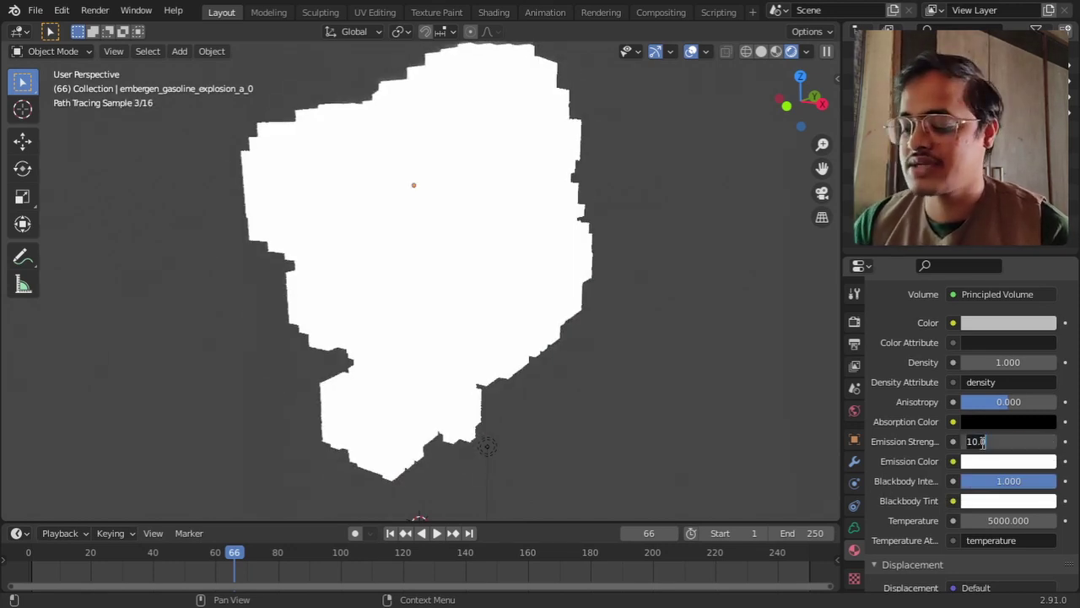
type("1")
key("Return")
Try an Emission Strength of 0.1 on the volume material and reset it to 0.000
left_click(980, 441)
type("0.1")
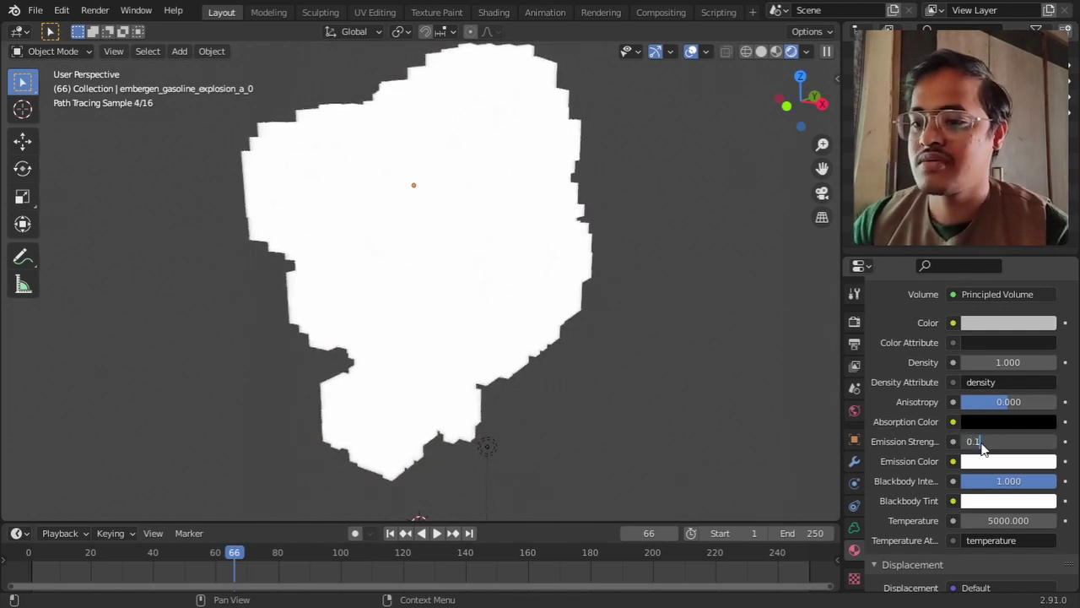
key("Return")
left_click(981, 441)
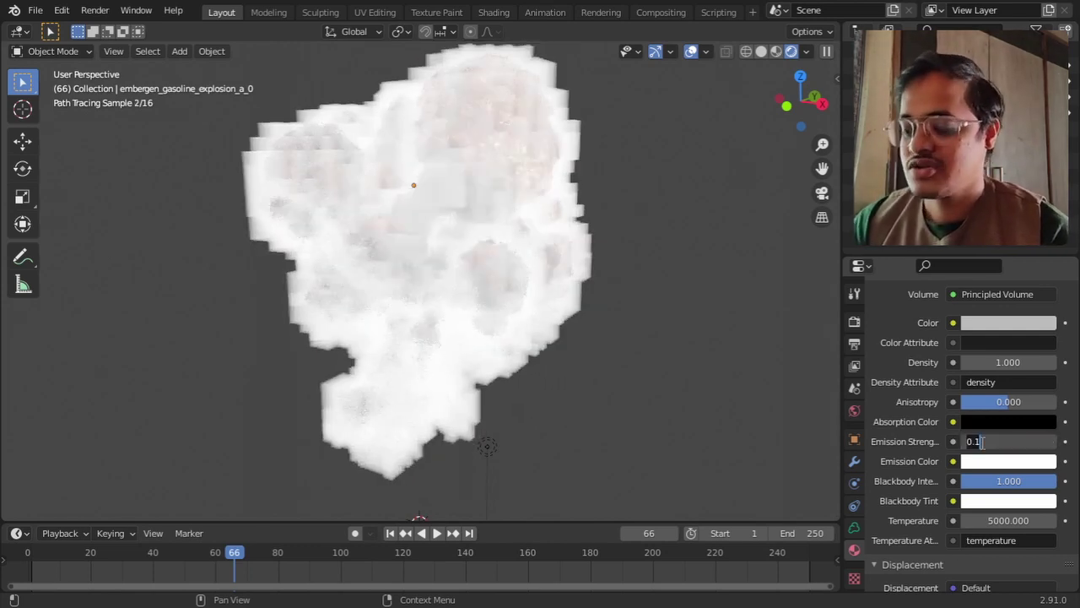
type("0")
key("Return")
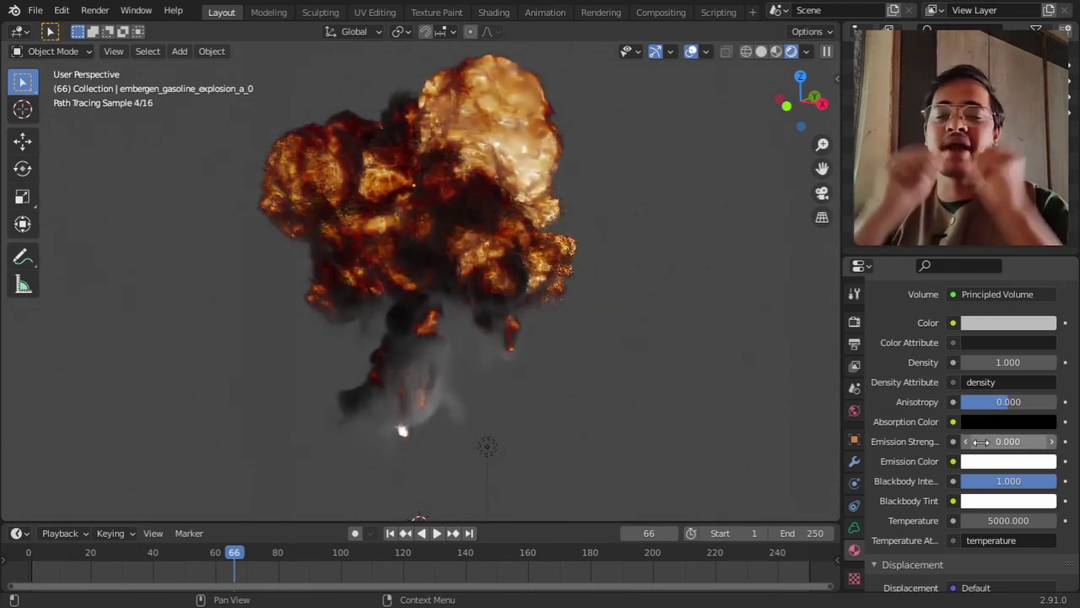
scroll(979, 434, "down", 1)
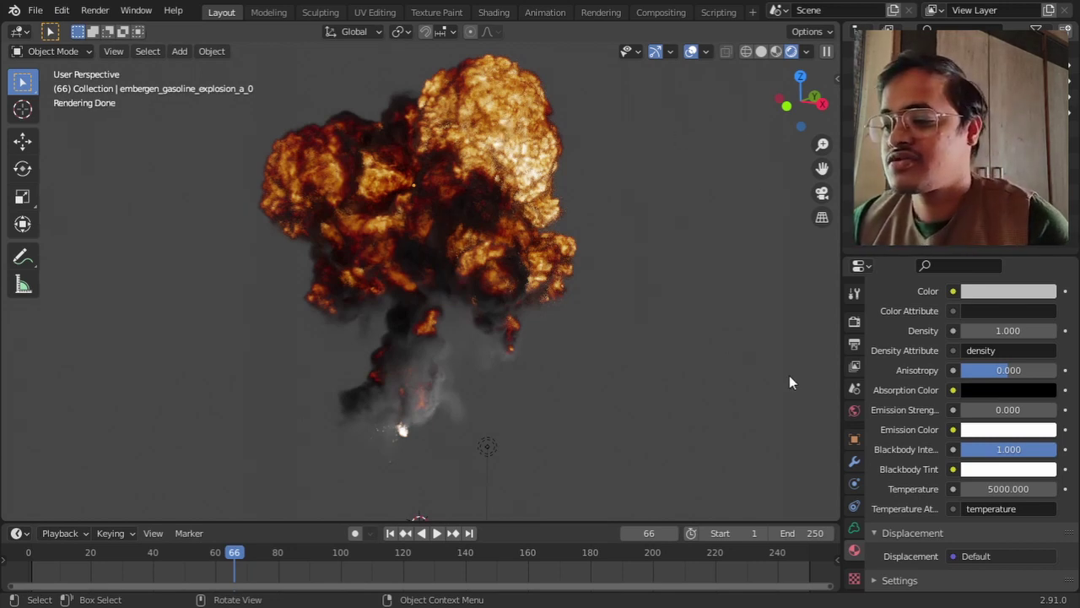
Set the Temperature of the explosion's Principled Volume to 2500
left_click(996, 489)
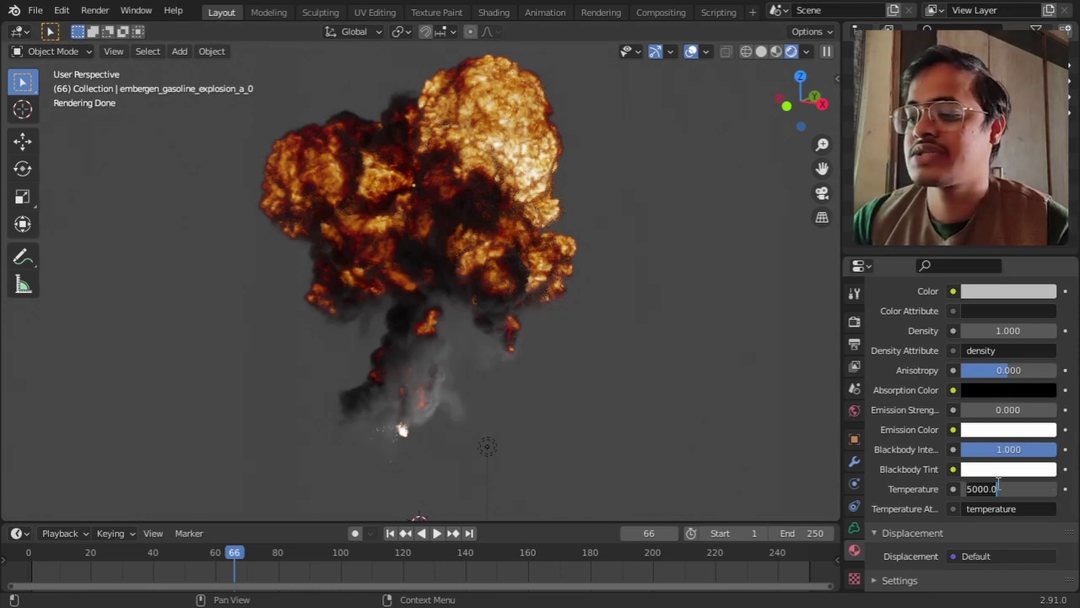
type("2500")
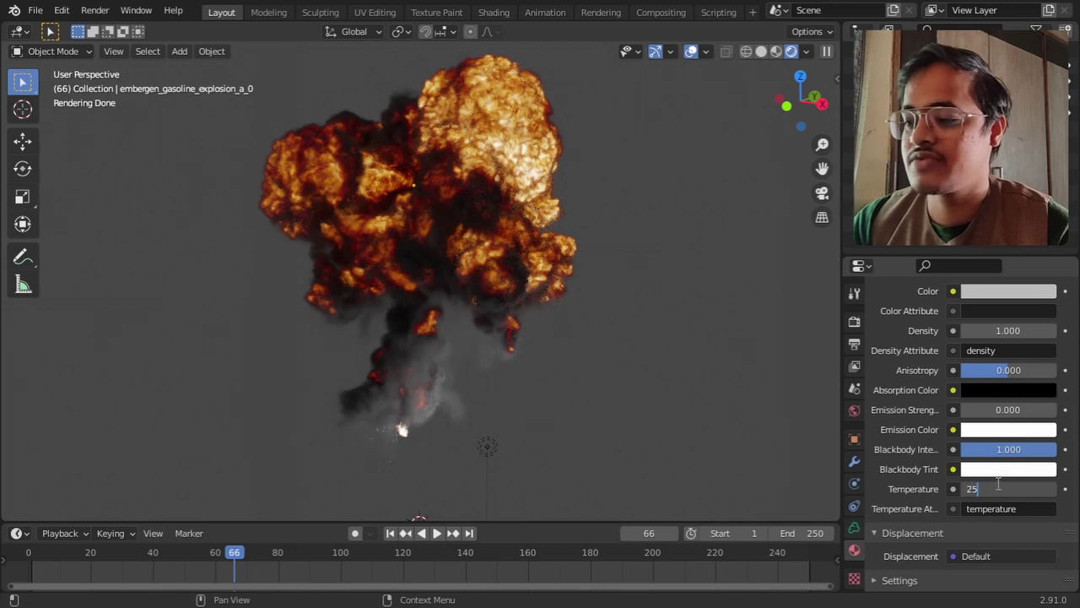
key("Return")
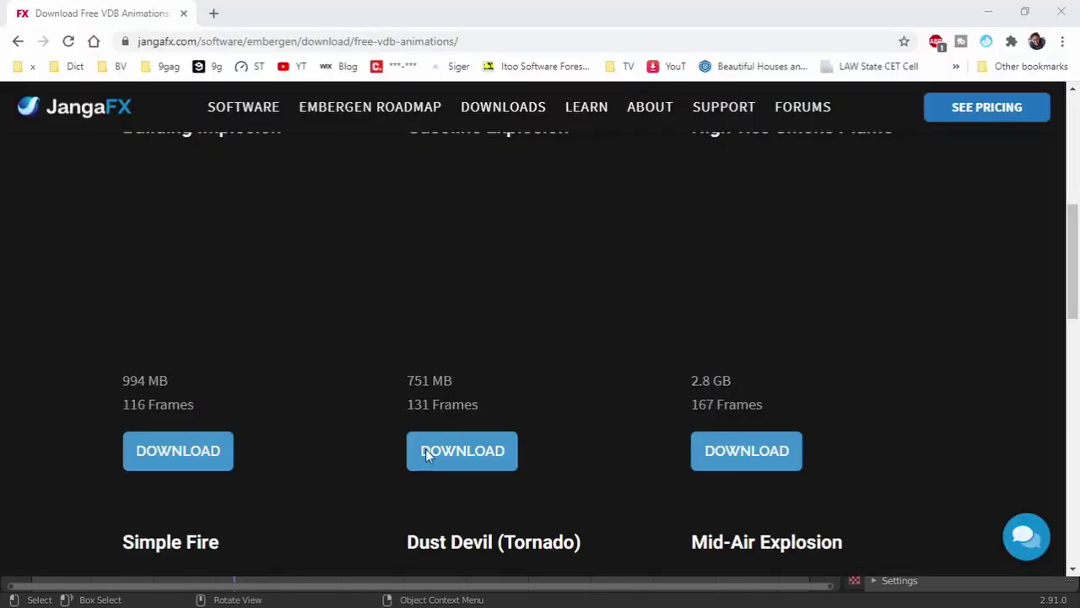
Switch to the browser and look over the free EmberGen VDB simulations on the JangaFX download page
scroll(413, 473, "up", 5)
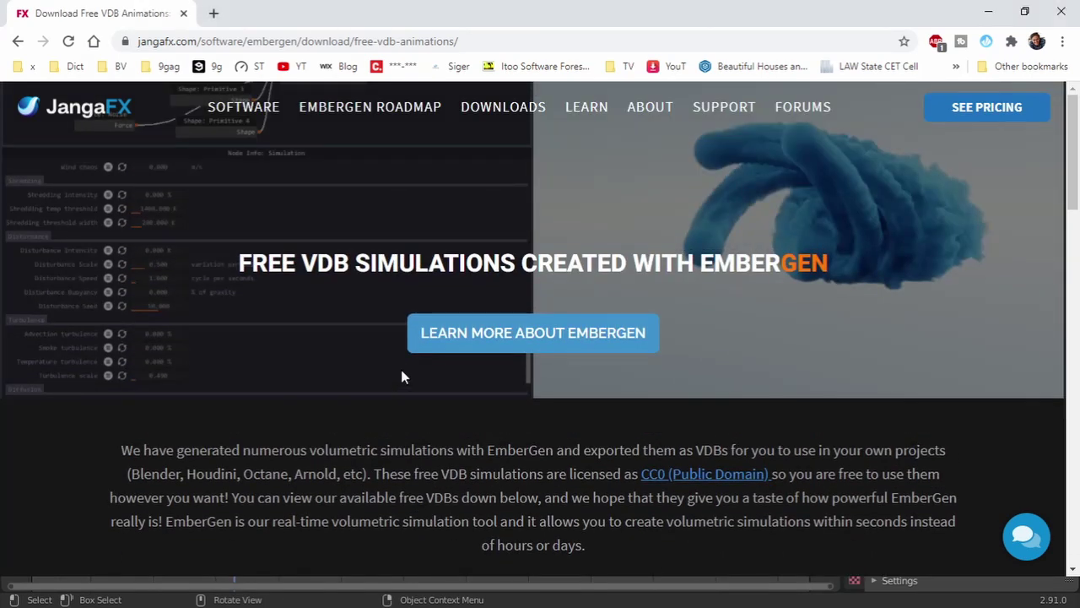
scroll(401, 372, "down", 5)
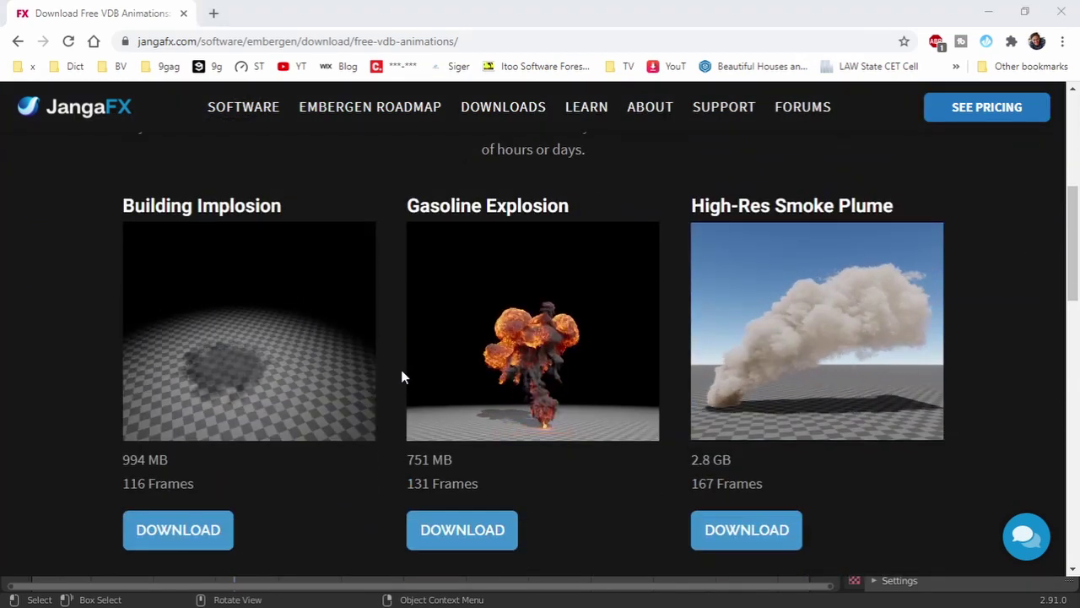
scroll(402, 373, "down", 1)
scroll(402, 378, "up", 1)
scroll(400, 380, "down", 1)
scroll(399, 379, "down", 3)
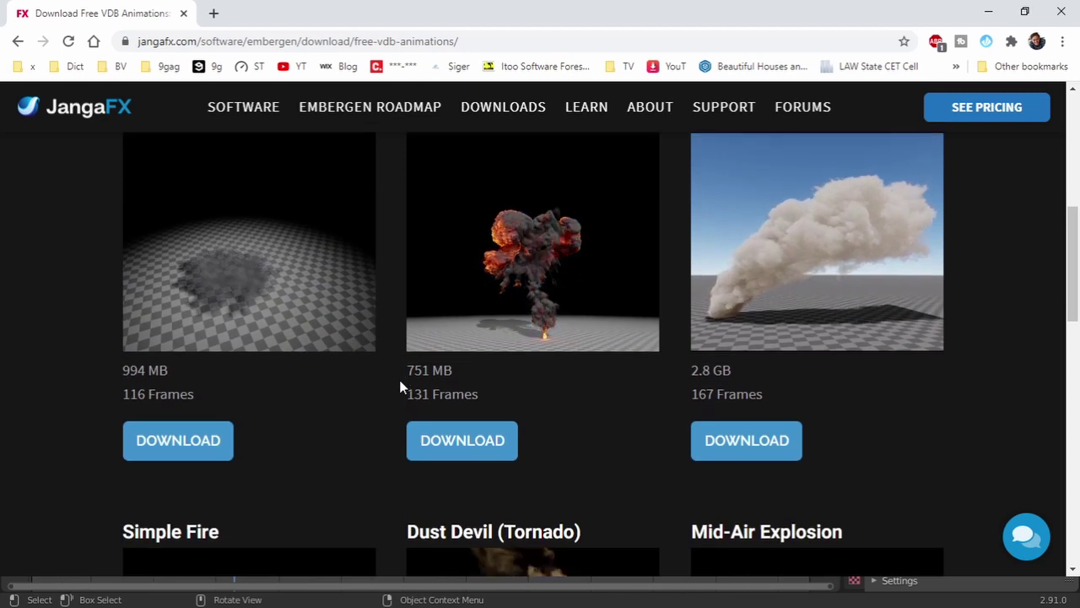
scroll(396, 342, "down", 1)
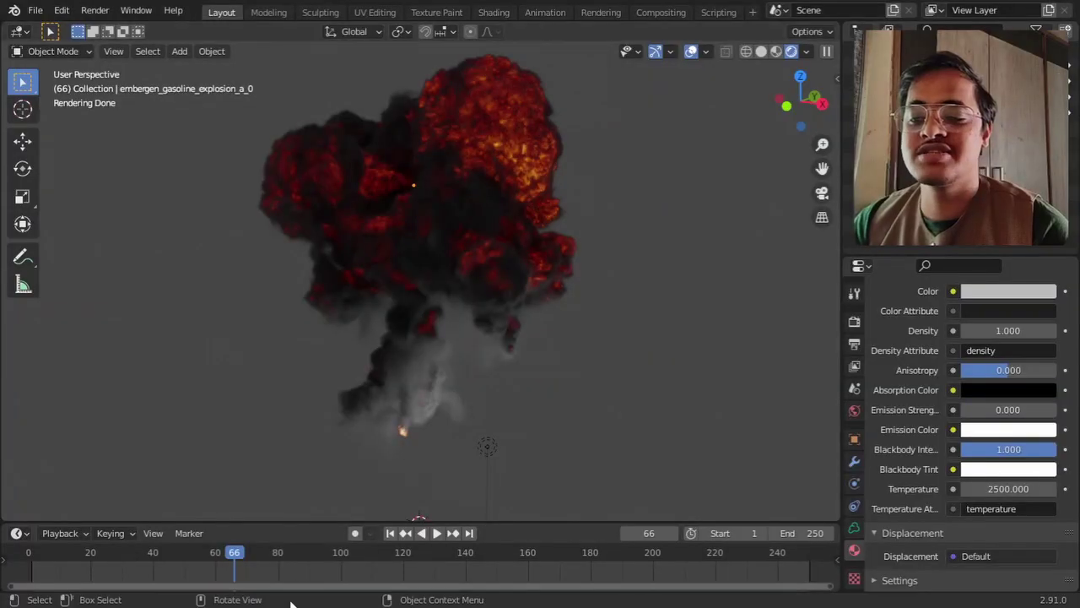
Return to Blender, show the explosion volume's object data settings and select its density grid
scroll(917, 374, "up", 2)
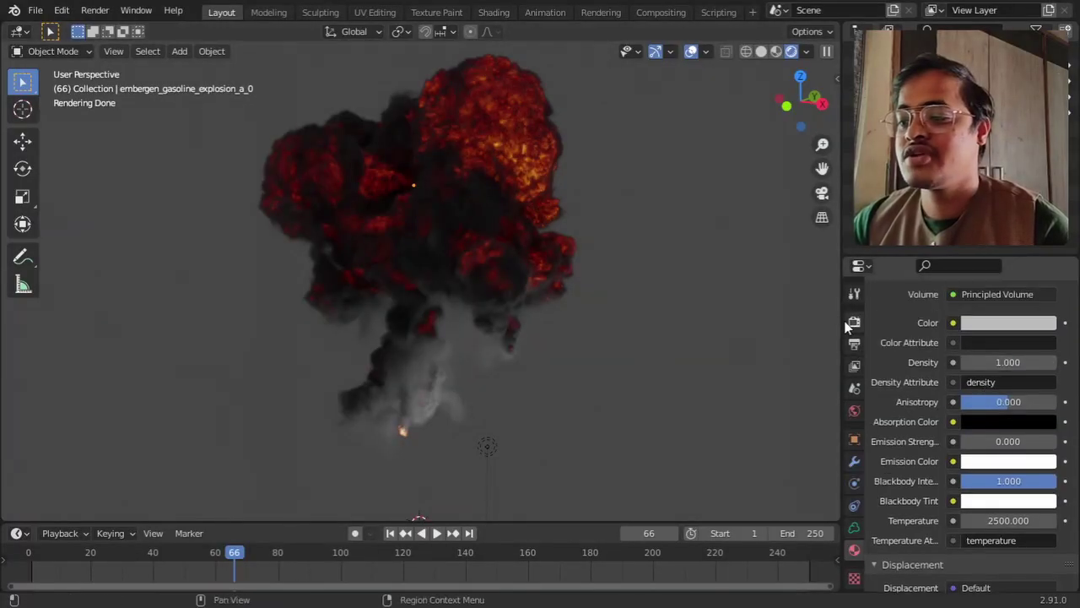
left_click(855, 527)
scroll(891, 403, "up", 8)
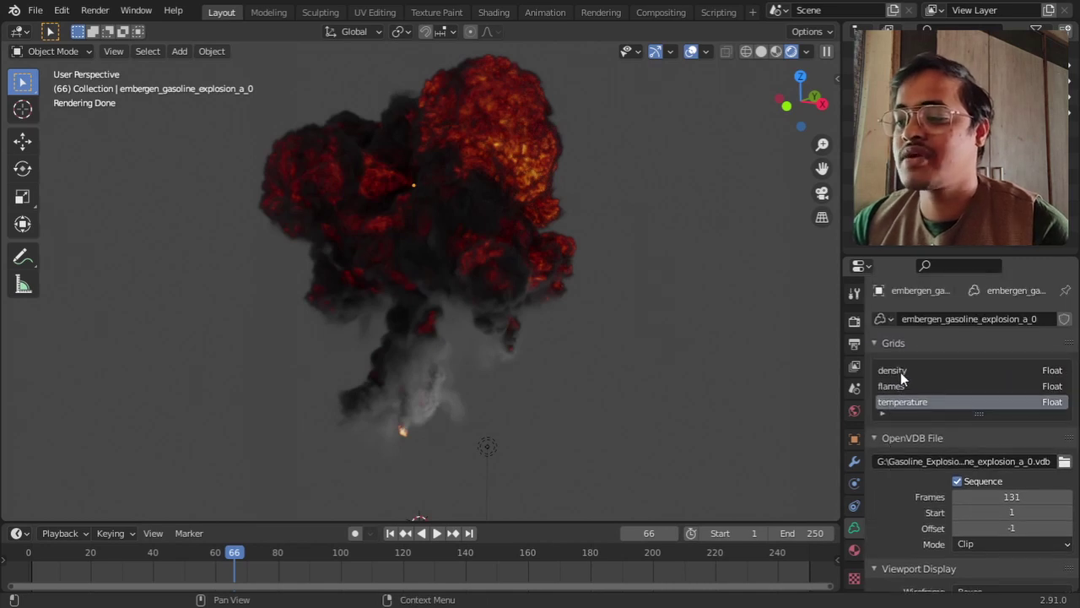
left_click(900, 371)
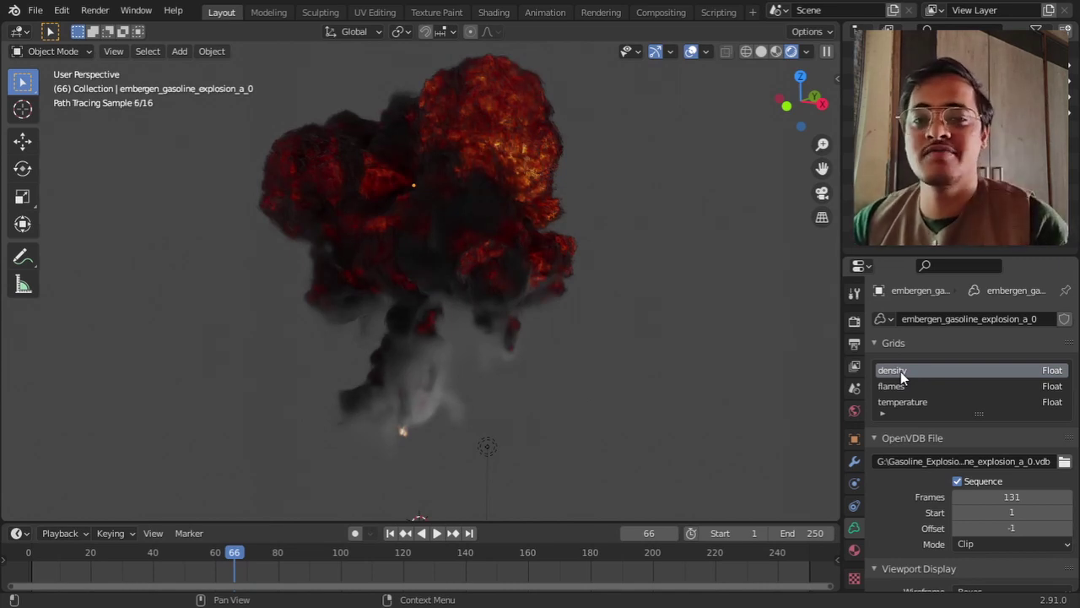
Move the timeline to frame 99 to examine the explosion's smoke at that point
left_click_drag(285, 552, 295, 552)
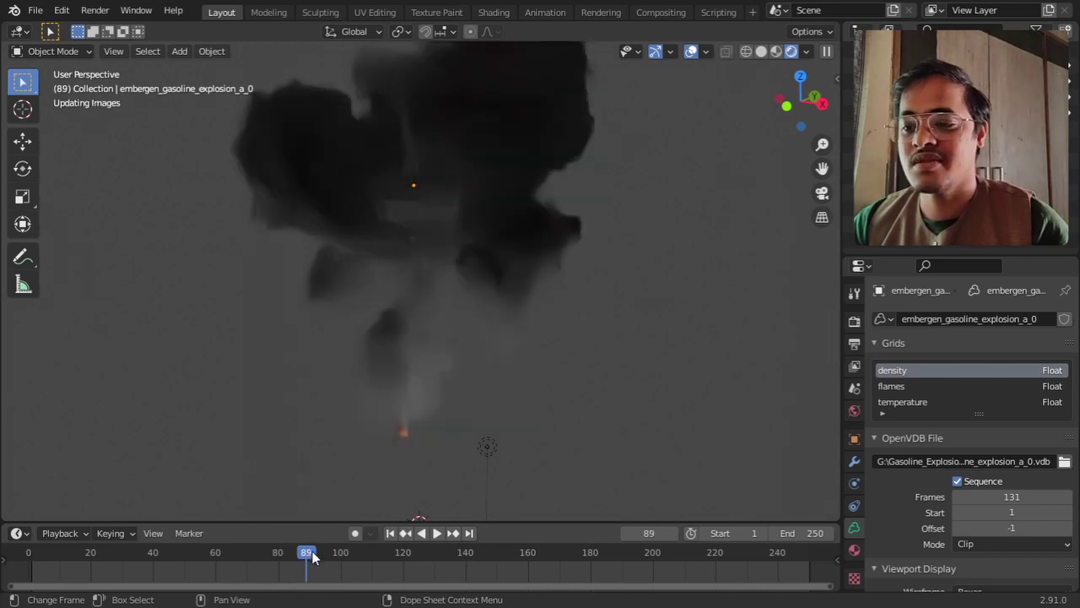
left_click(339, 551)
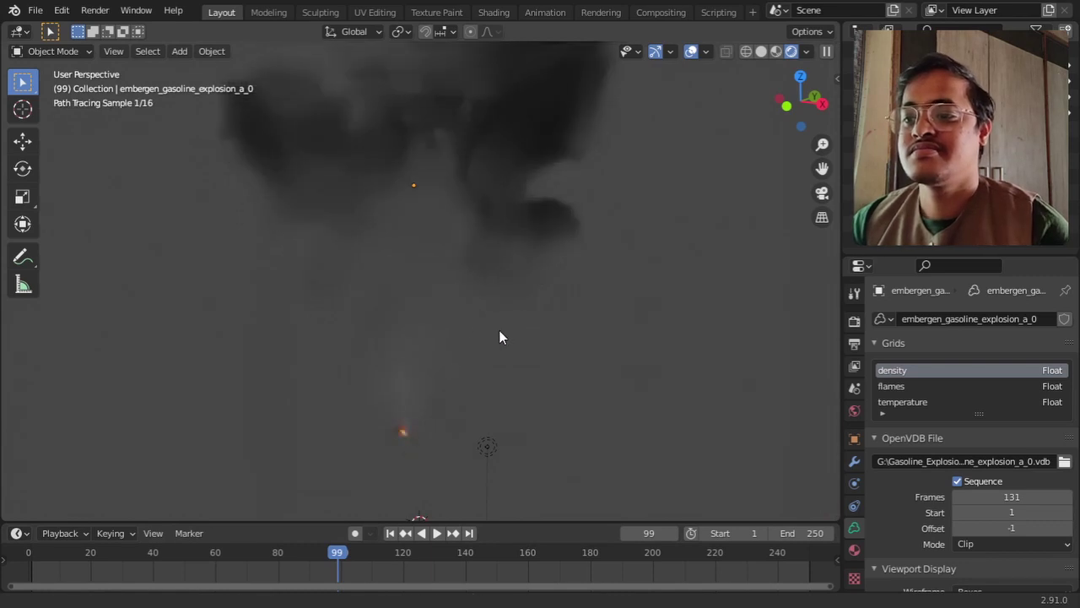
middle_click_drag(500, 357, 502, 373, "shift")
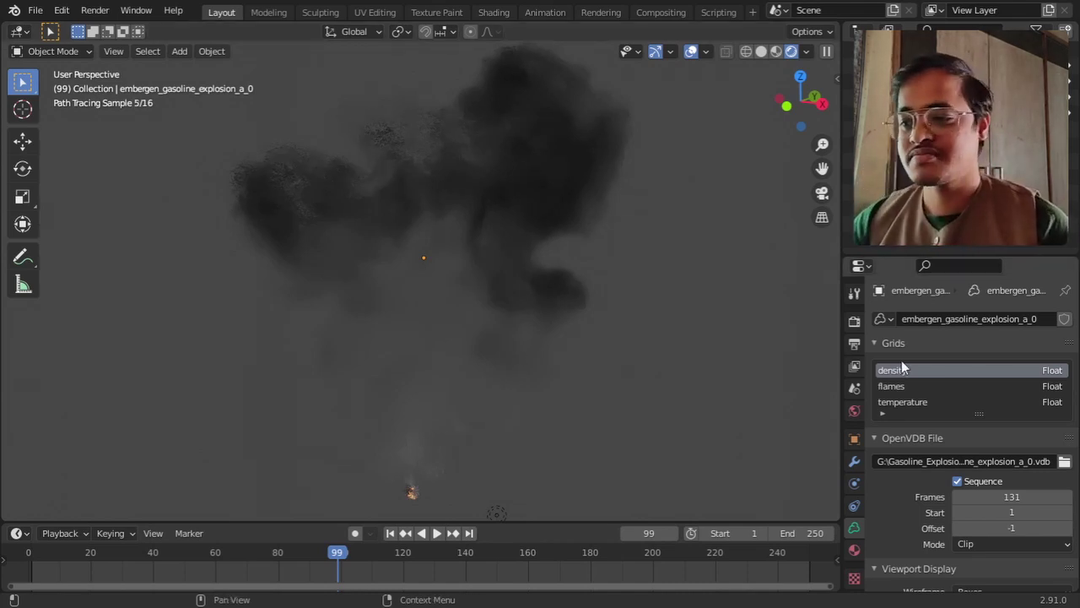
Examine the volume's flames and temperature grids, and return to its Principled Volume material settings
left_click(899, 386)
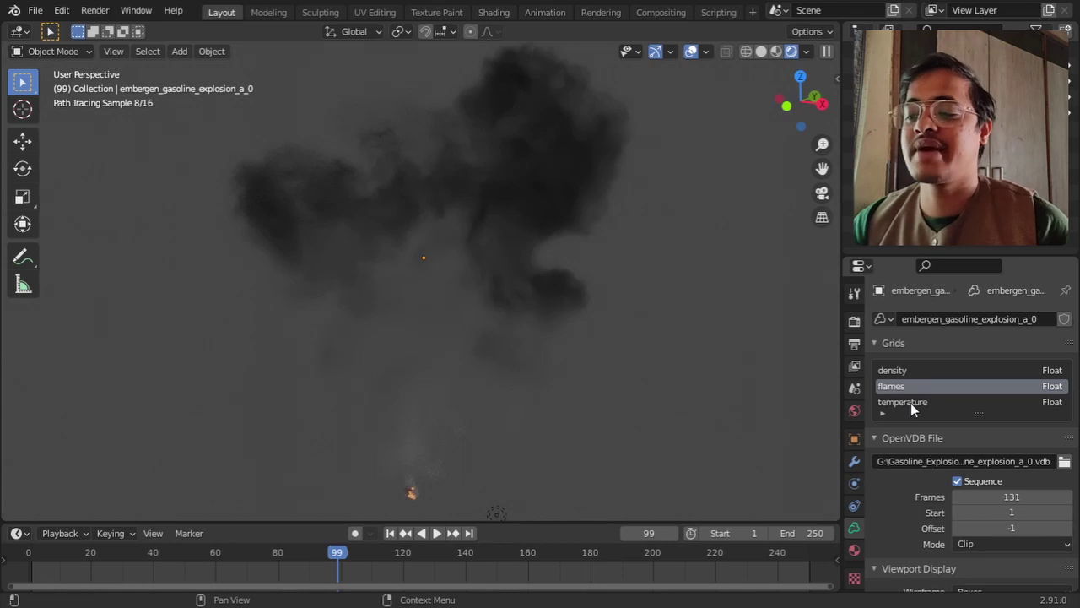
left_click(910, 402)
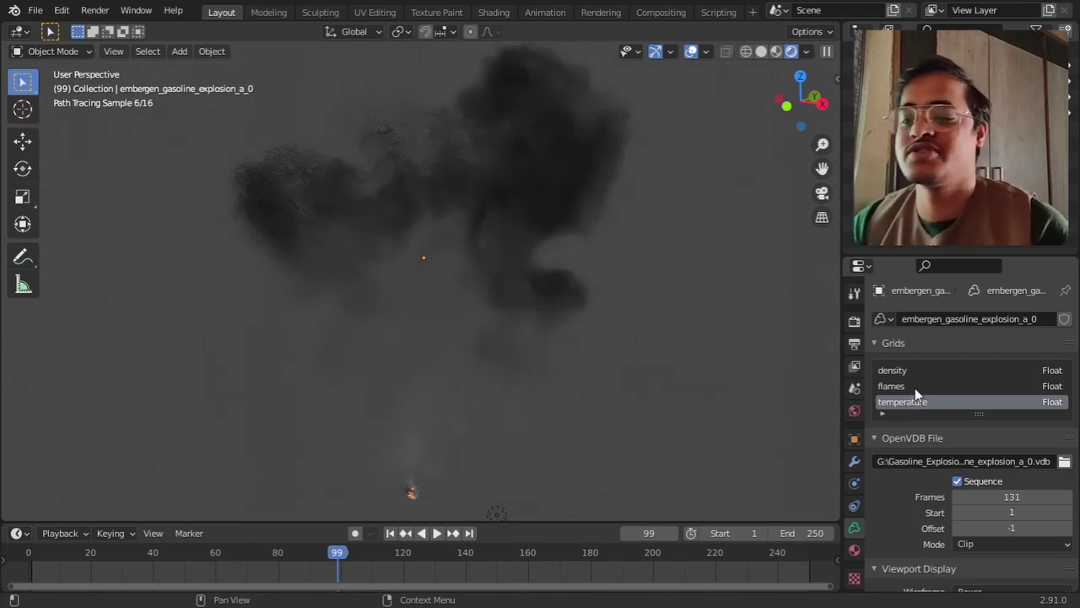
left_click(857, 549)
scroll(871, 480, "down", 5)
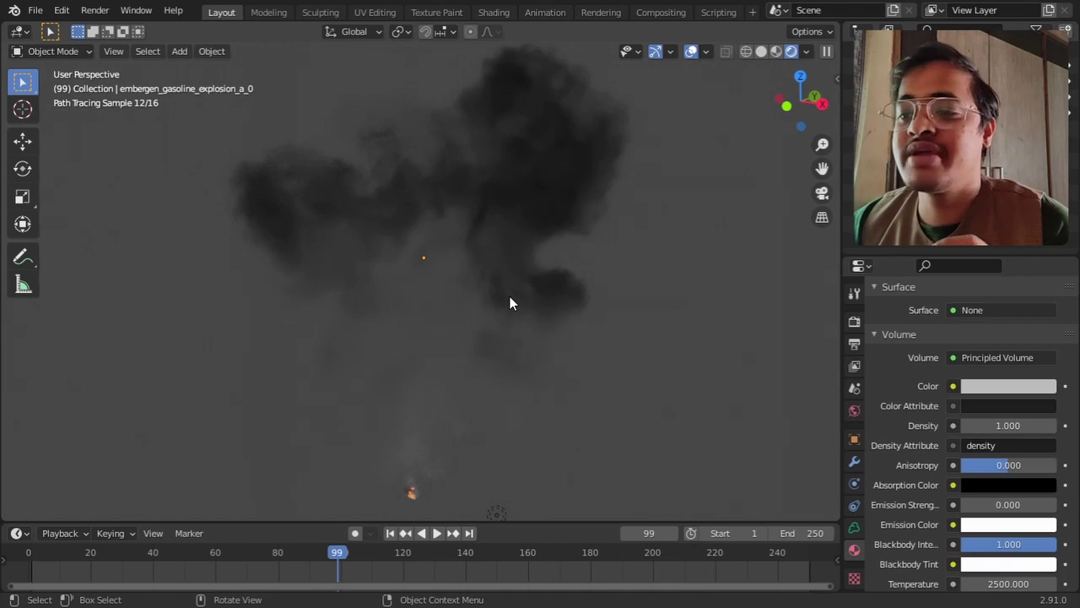
left_click(170, 51)
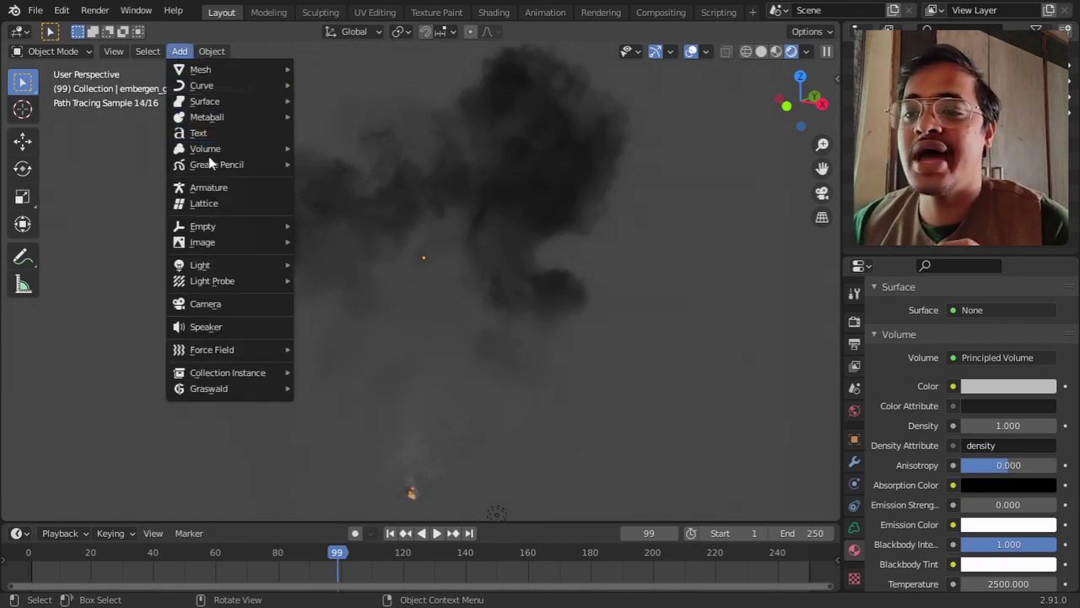
mouse_move(219, 148)
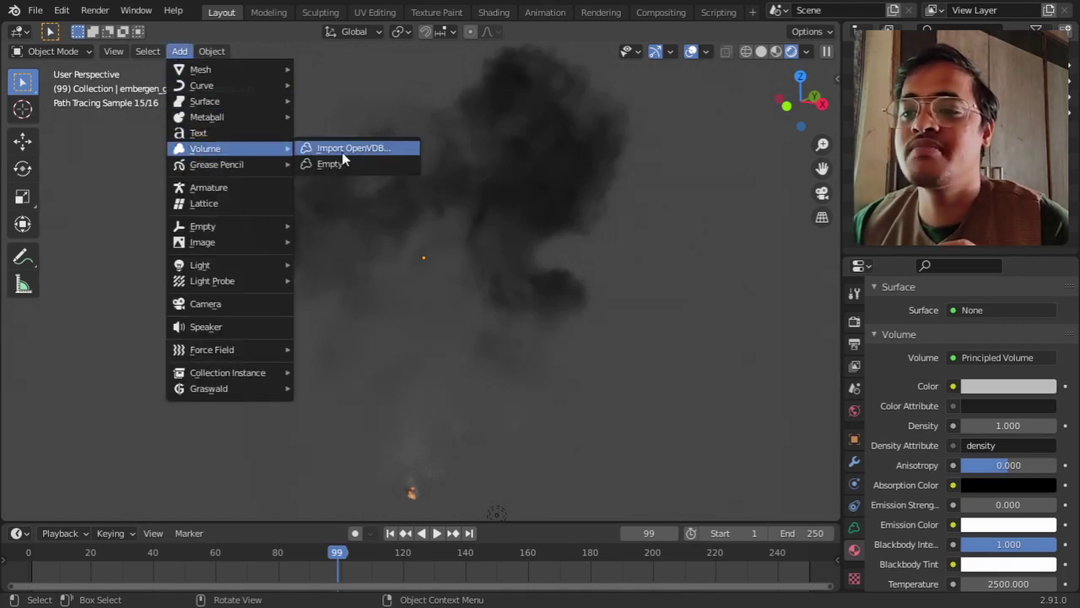
left_click(342, 153)
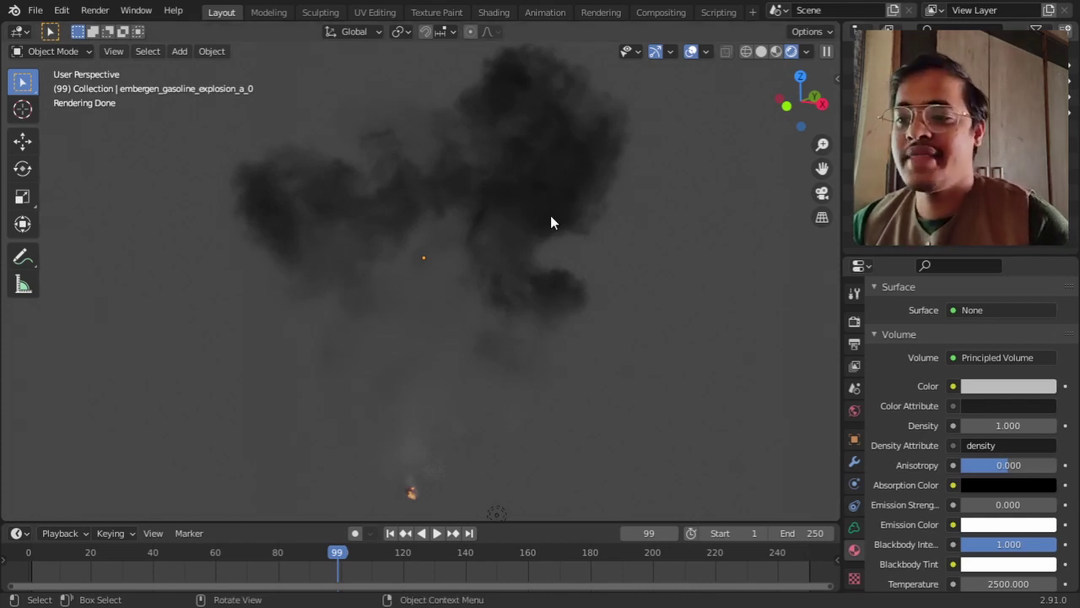
Select all objects in the scene and display the Cycles render and viewport sampling settings
key("a")
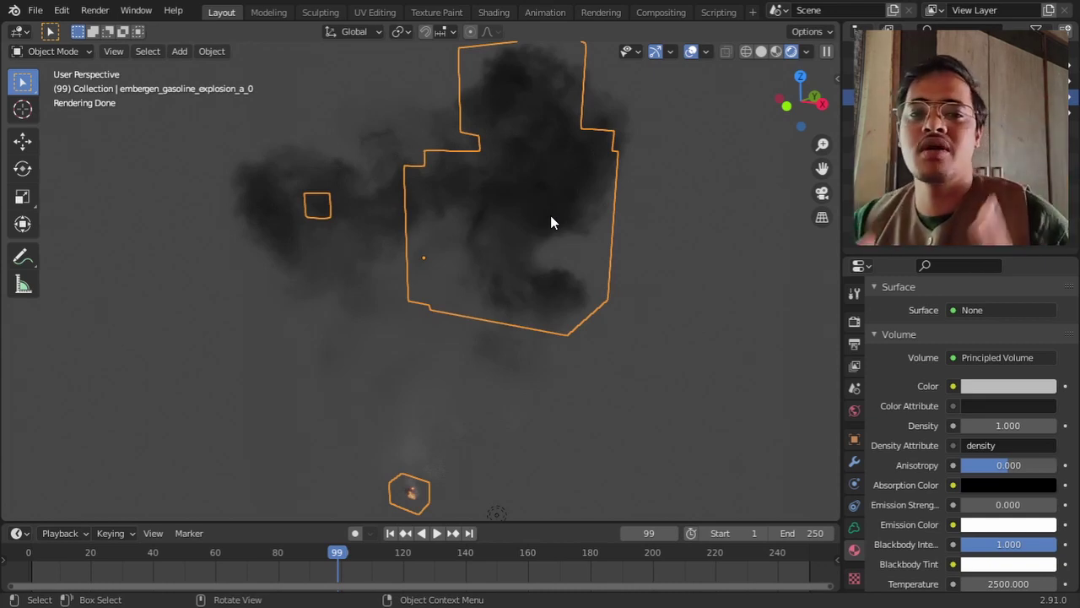
left_click(854, 323)
scroll(974, 340, "up", 5)
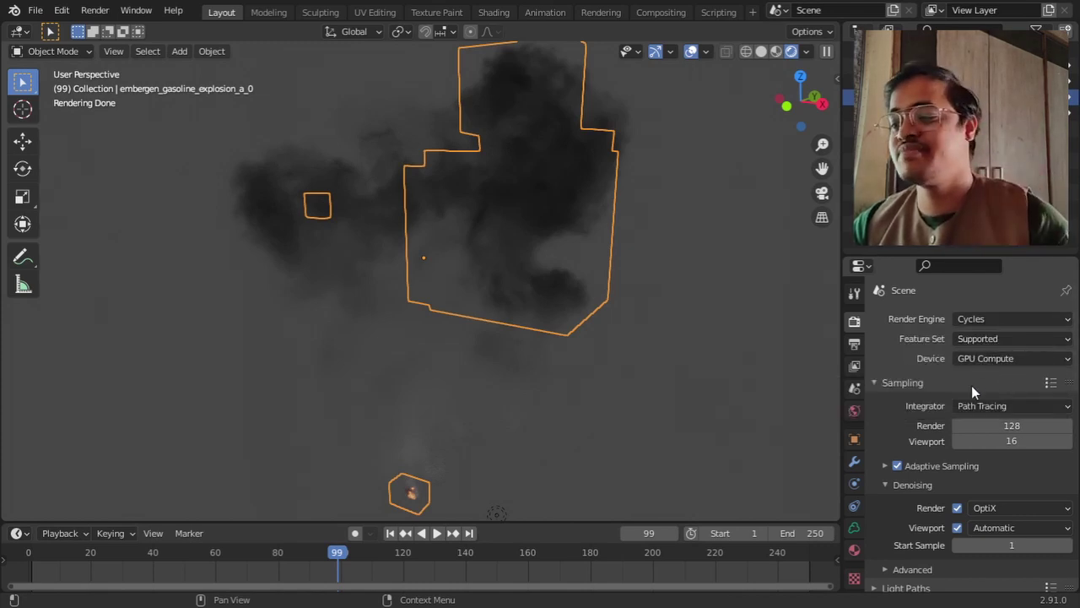
scroll(971, 379, "down", 1)
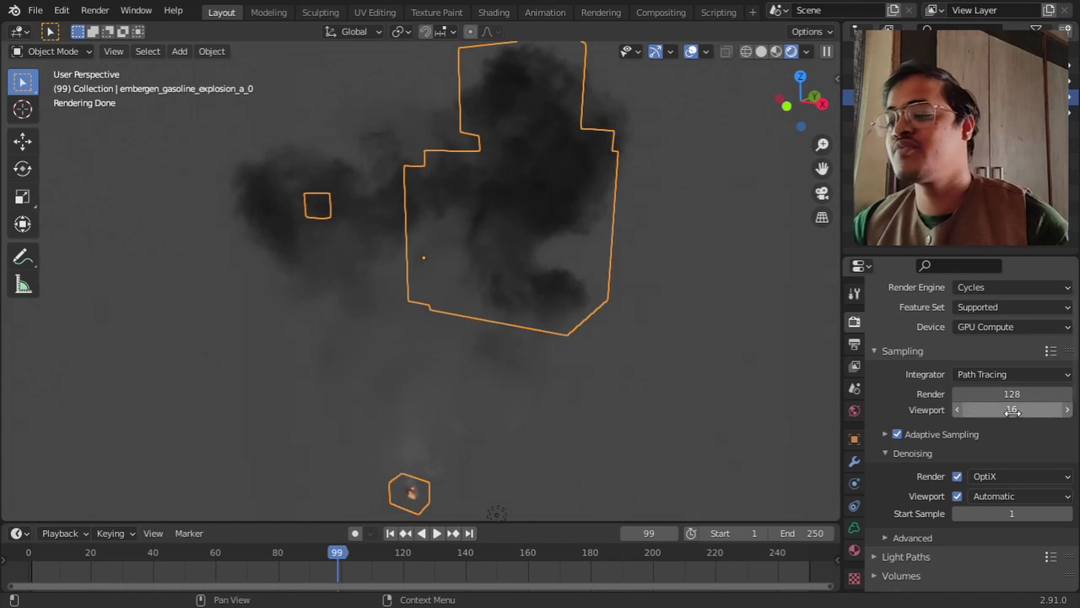